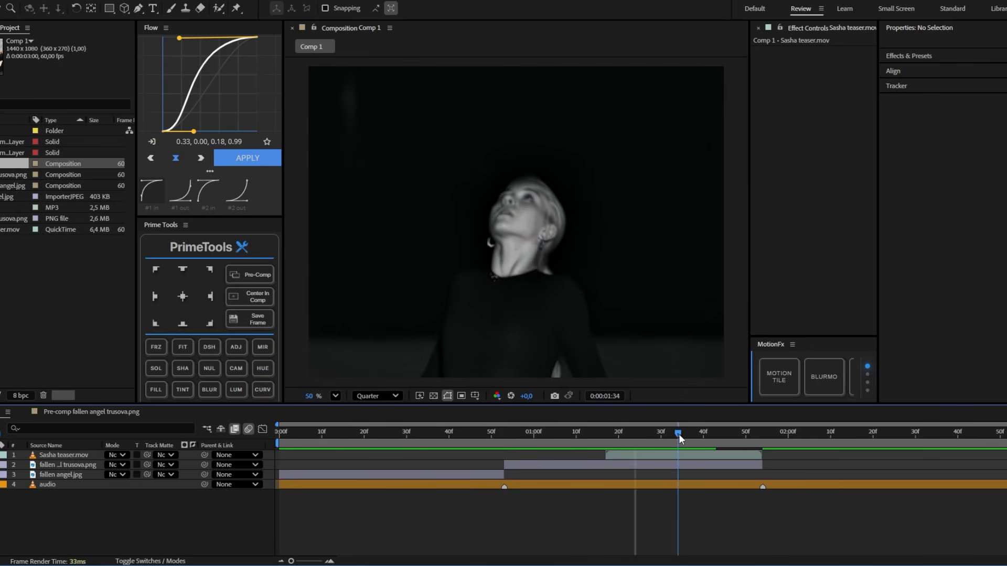
Step: Pre-compose the fallen angel.jpg layer on its own, and the fallen angel trusova.png and Sasha teaser.mov layers together
click(481, 471)
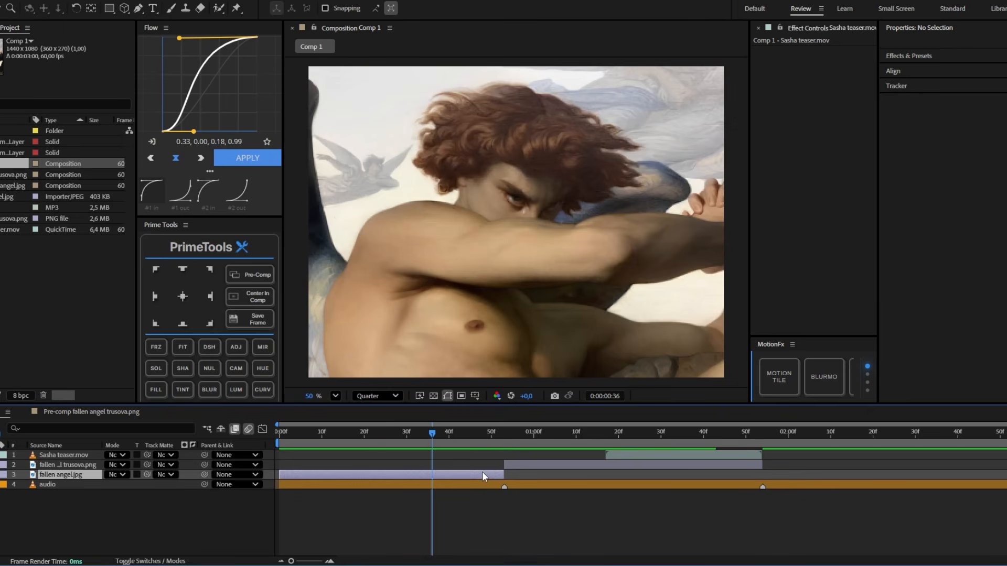
click(251, 274)
click(580, 459)
shift+click(639, 454)
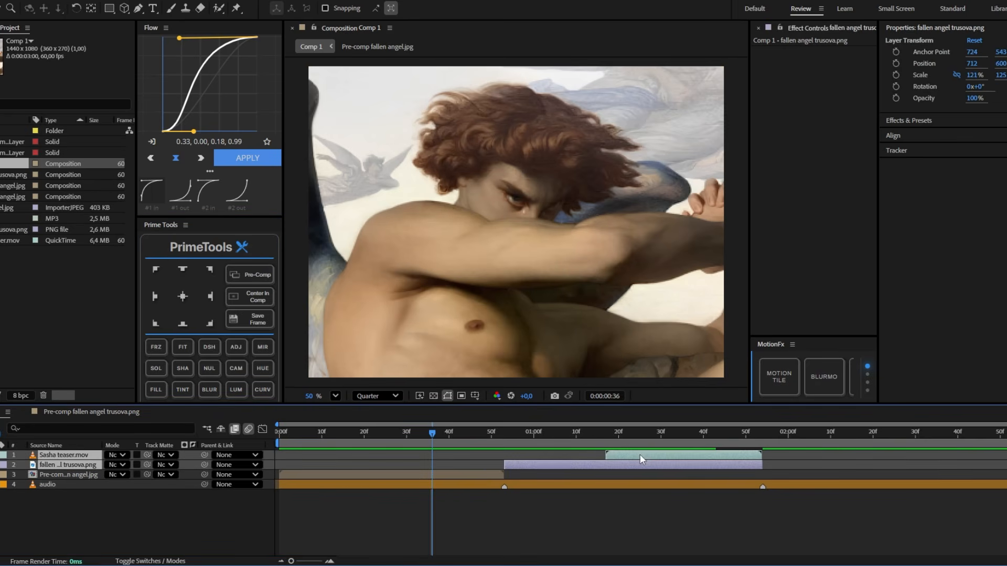
click(252, 274)
Step: Add an adjustment layer over the fallen angel.jpg pre-comp from the first frame and apply the S_WarpPuddle effect to it
key(Home)
click(322, 461)
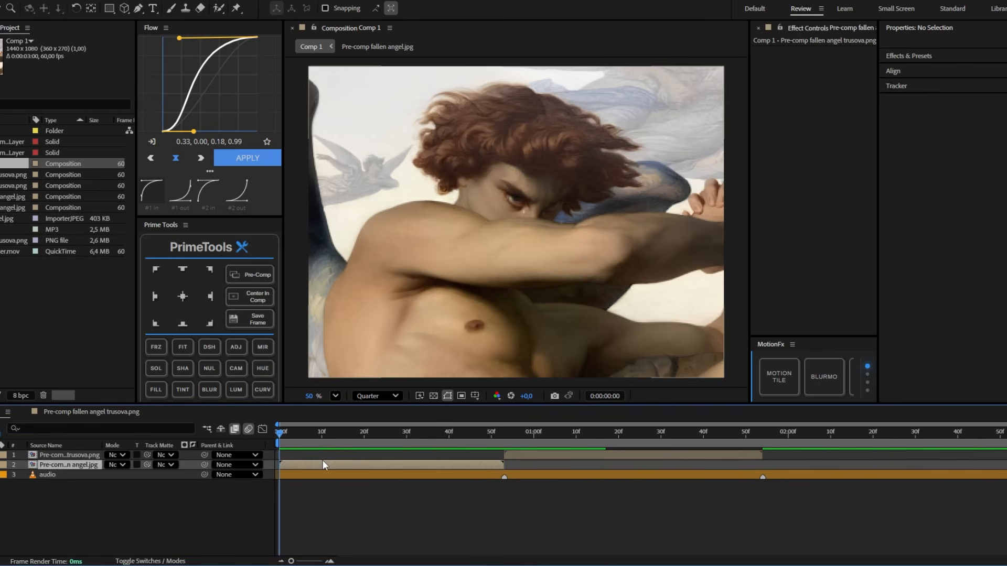
click(236, 347)
key(equal)
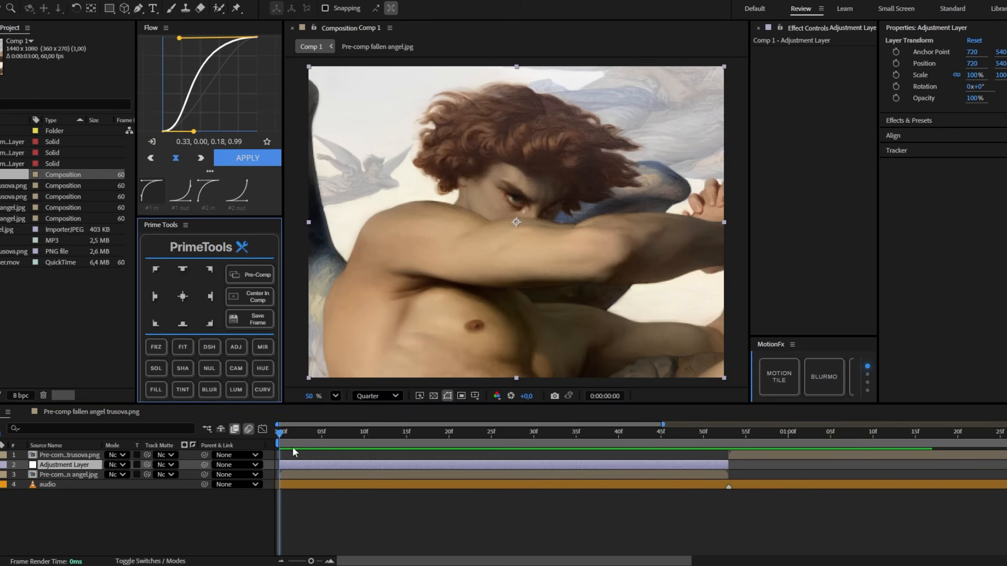
key(ctrl+space)
text(s_warp)
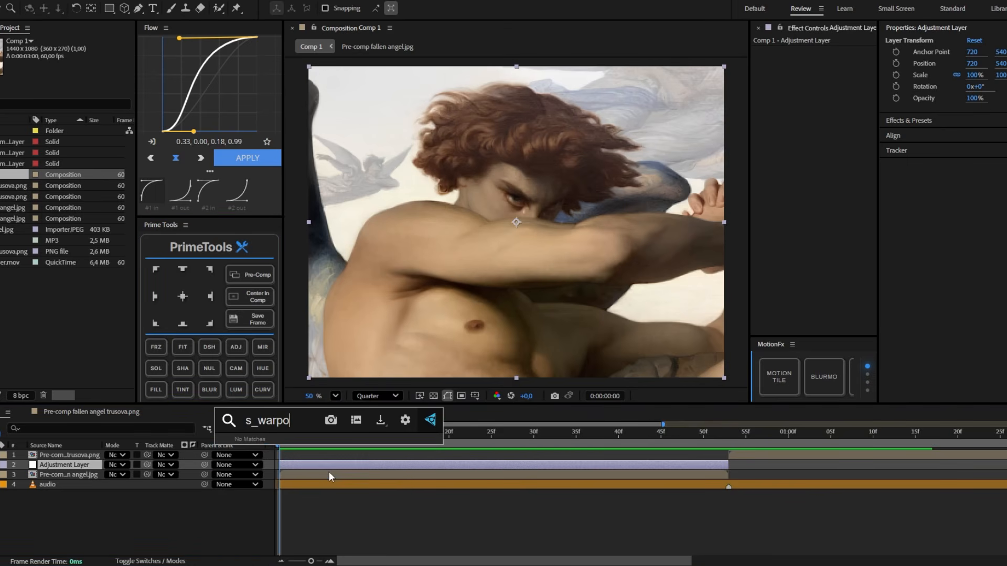
text(p)
click(319, 484)
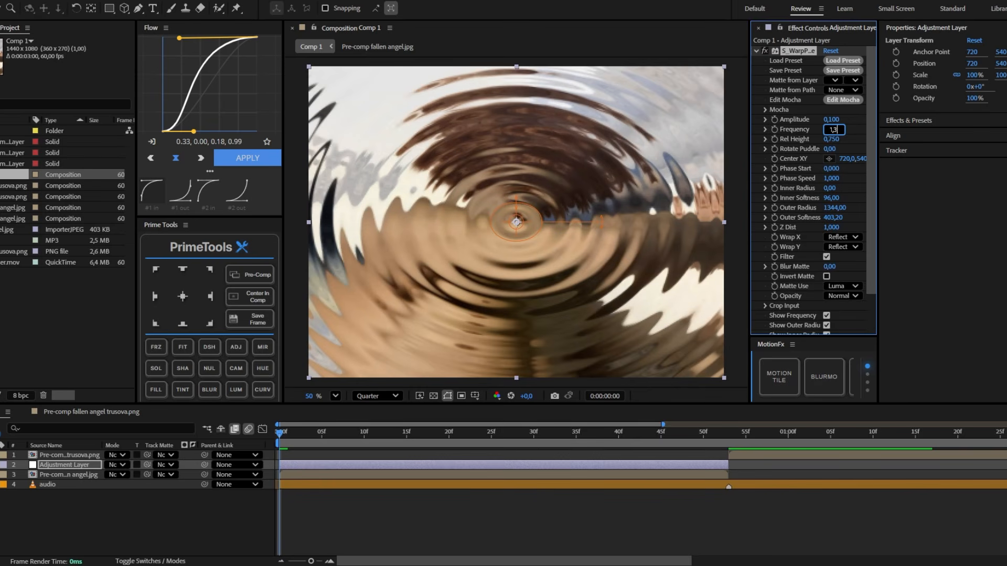
Step: Set the puddle warp's Frequency to 1,3 and raise Outer Softness and Outer Radius to their maximum of 32767
key(Return)
drag(834, 218, 933, 225)
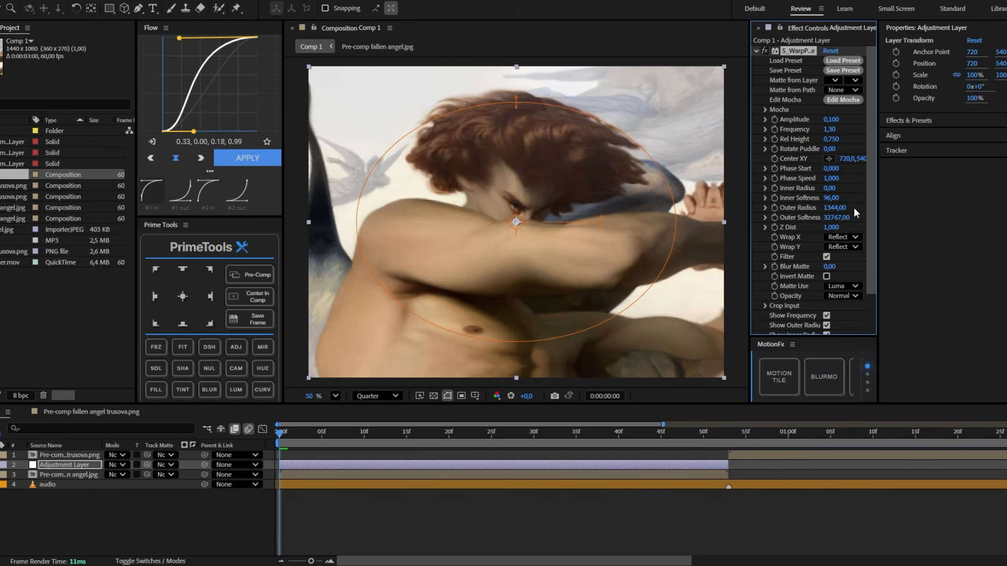
drag(831, 208, 881, 212)
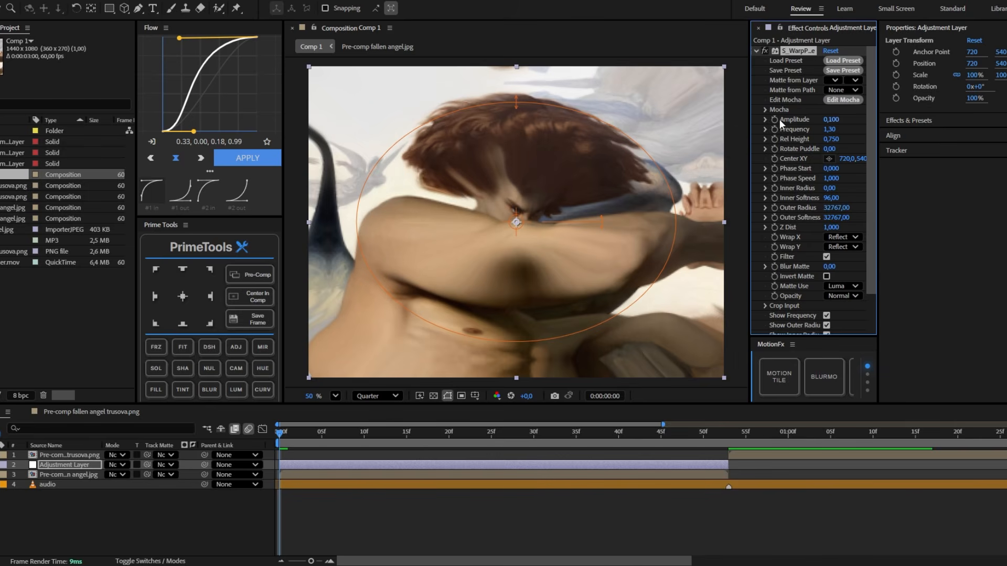
Step: Keyframe the warp's Amplitude from -0,04 on the first frame to 0 at frame 41
text(-0)
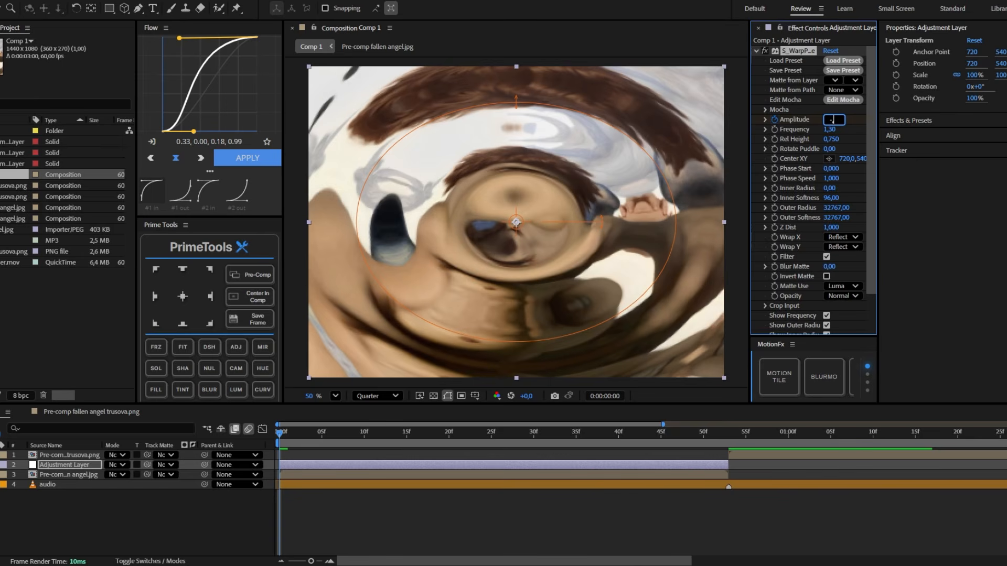
text(,04)
key(Return)
key(u)
key(space)
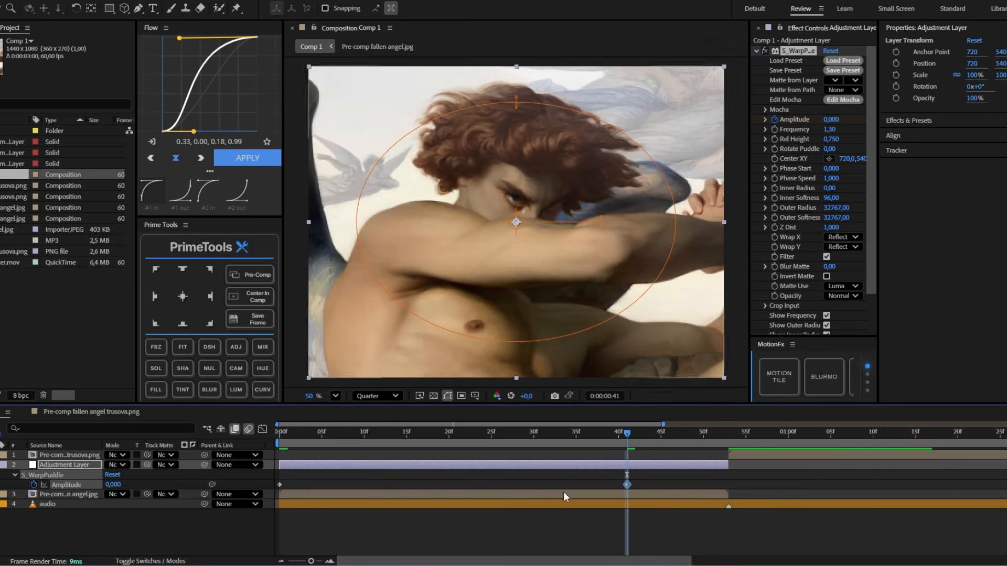
Step: Ease both Amplitude keyframes with the curve 0.00, 0.01, 0.13, 0.99 and move the warp centre onto the face at about 714, 468
drag(661, 478, 257, 499)
drag(160, 134, 162, 131)
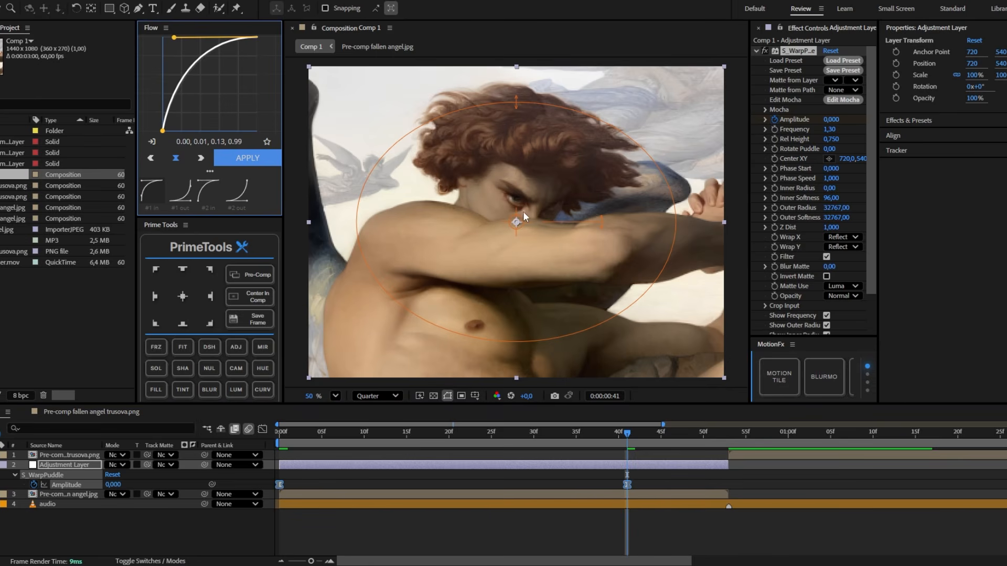
drag(524, 216, 522, 194)
click(279, 436)
key(space)
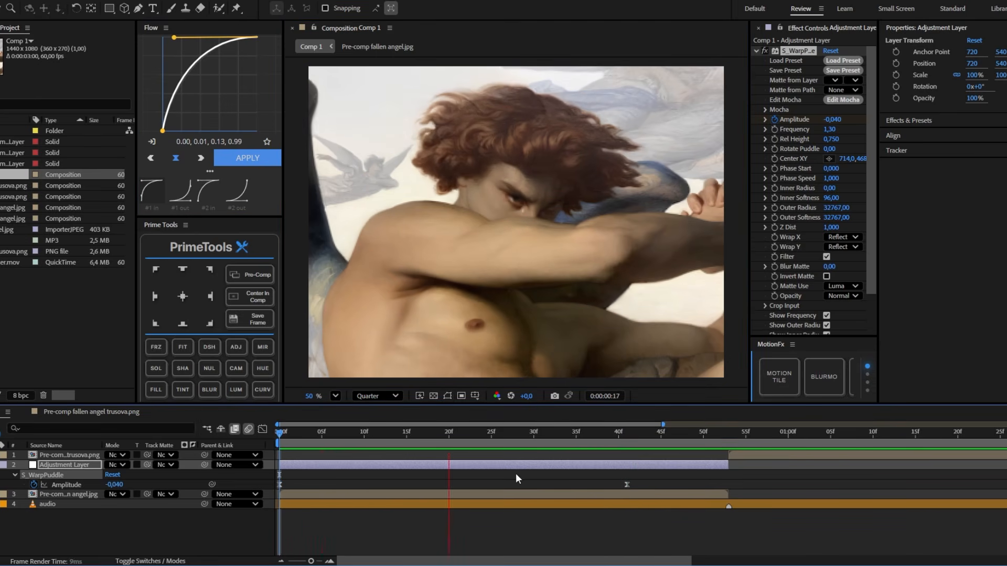
Step: Add a second adjustment layer above all layers, spanning the cut between the two pre-comps and starting at frame 40
scroll(619, 445, down, 1)
click(608, 442)
drag(607, 443, 603, 443)
click(618, 457)
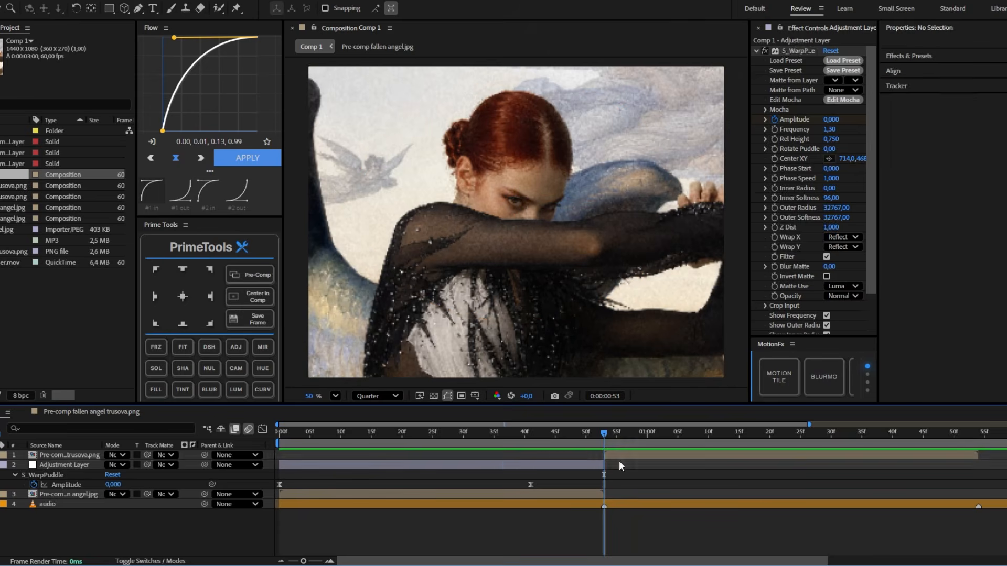
scroll(619, 460, down, 1)
click(236, 349)
scroll(530, 453, up, 1)
drag(529, 455, 373, 450)
key(Page_Down)
Step: Apply S_WarpPuddle to the new adjustment layer with Frequency 1,3 and both Outer Softness and Outer Radius at 32767
key(ctrl+space)
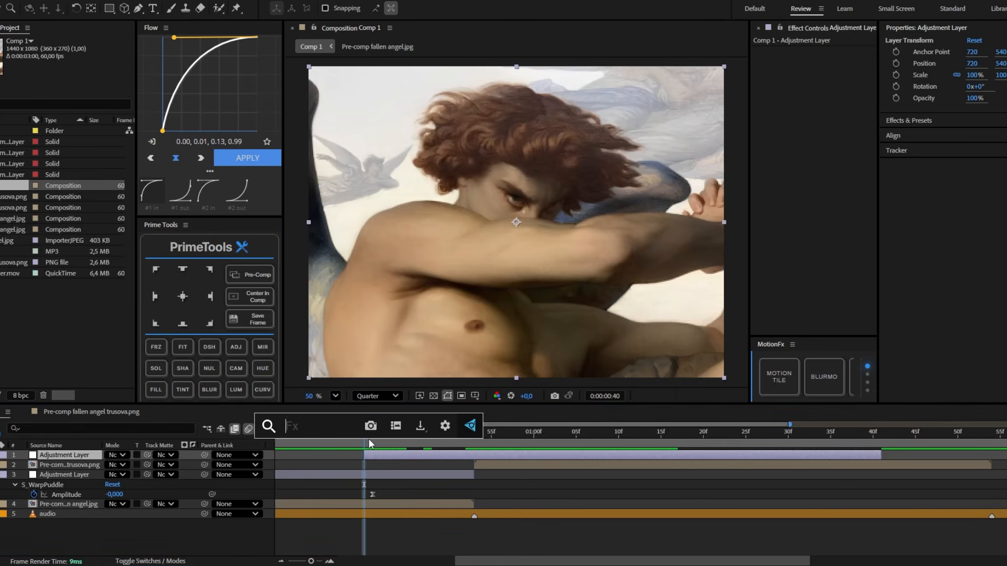
text(warppud)
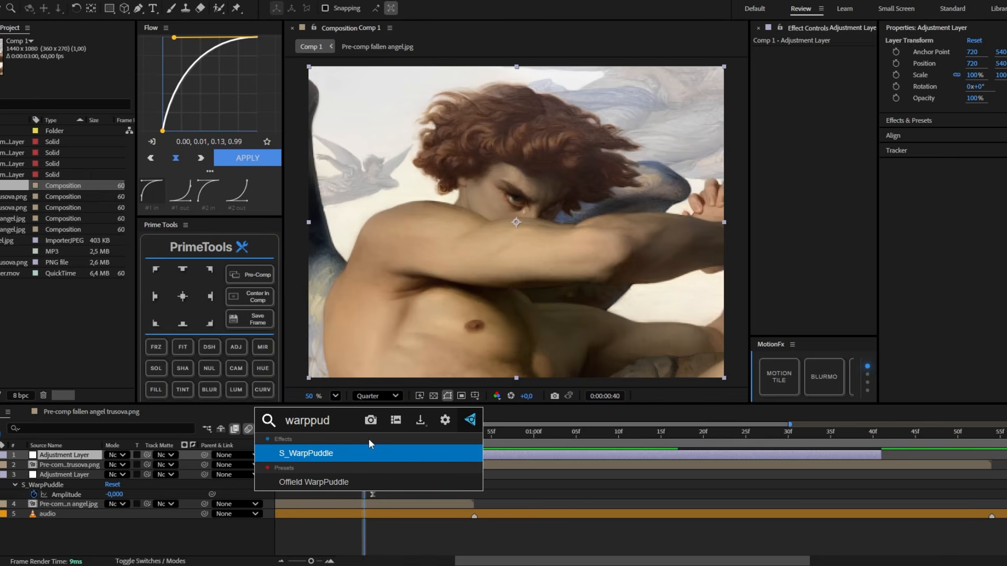
key(Return)
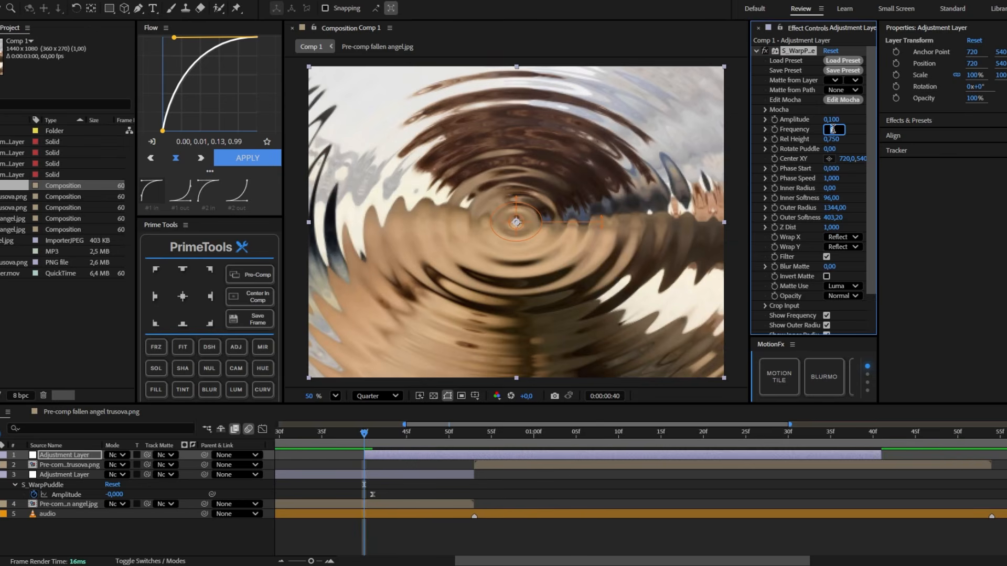
click(833, 130)
text(1,3)
key(Return)
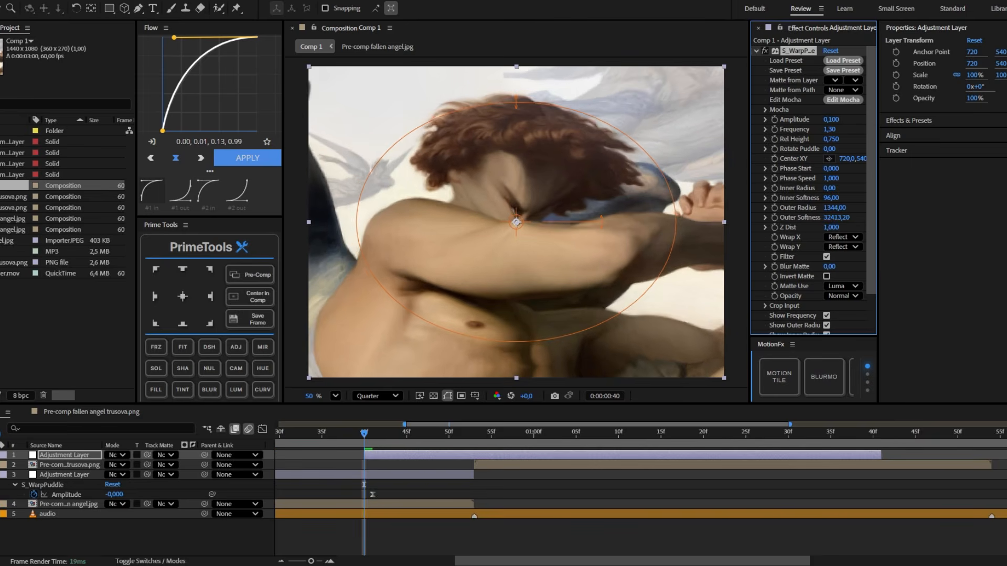
drag(837, 217, 865, 217)
drag(833, 208, 871, 208)
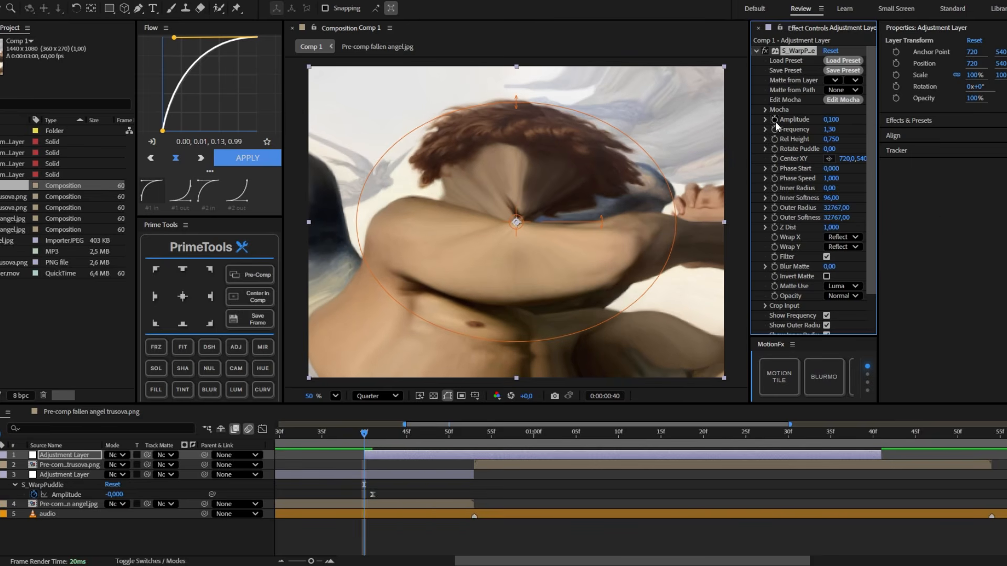
Step: Keyframe the upper adjustment layer's warp Amplitude from 0 at frame 40 to -0,04 at the cut on frame 53
text(0)
key(Return)
key(u)
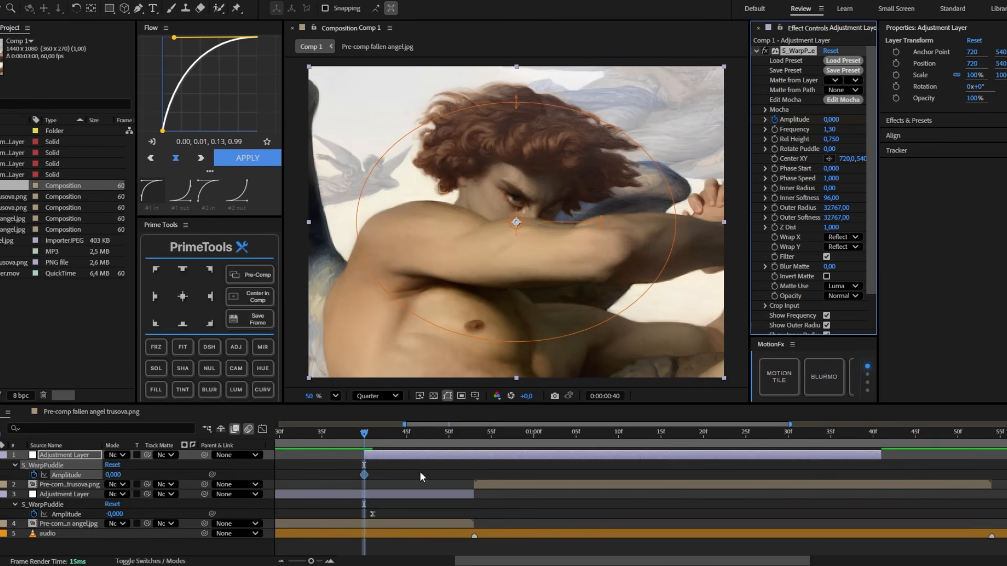
click(473, 440)
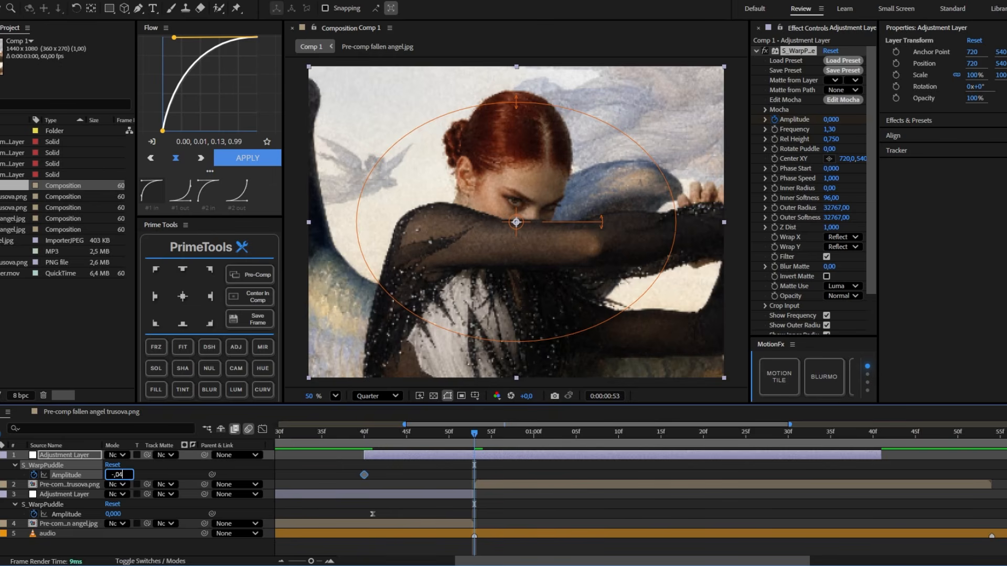
text(-,04)
key(Return)
Step: Keyframe Amplitude back to 0 at 0:00:01:40 and raise the warp centre toward the woman's face at about 720, 494
click(872, 433)
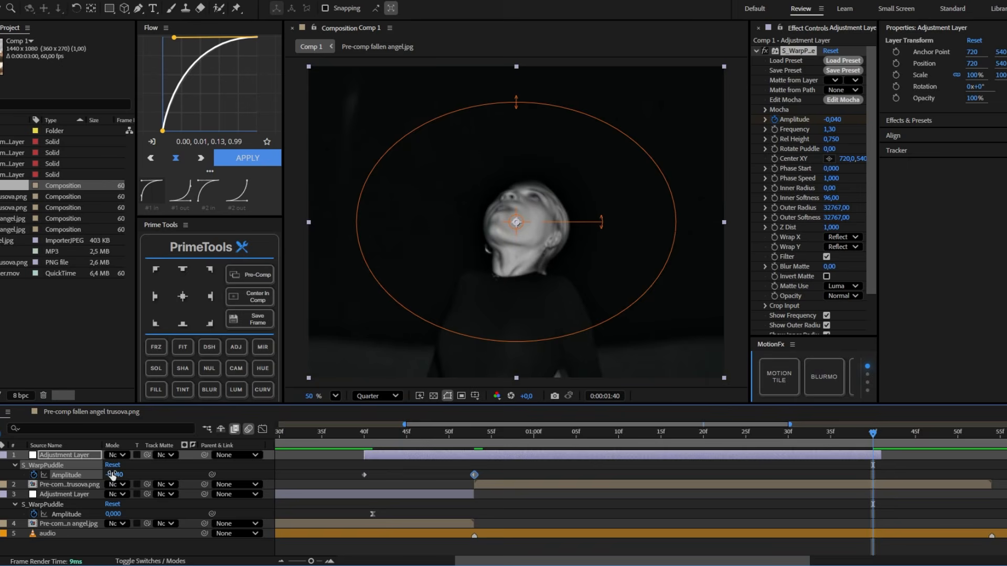
text(0)
key(Return)
drag(466, 440, 474, 443)
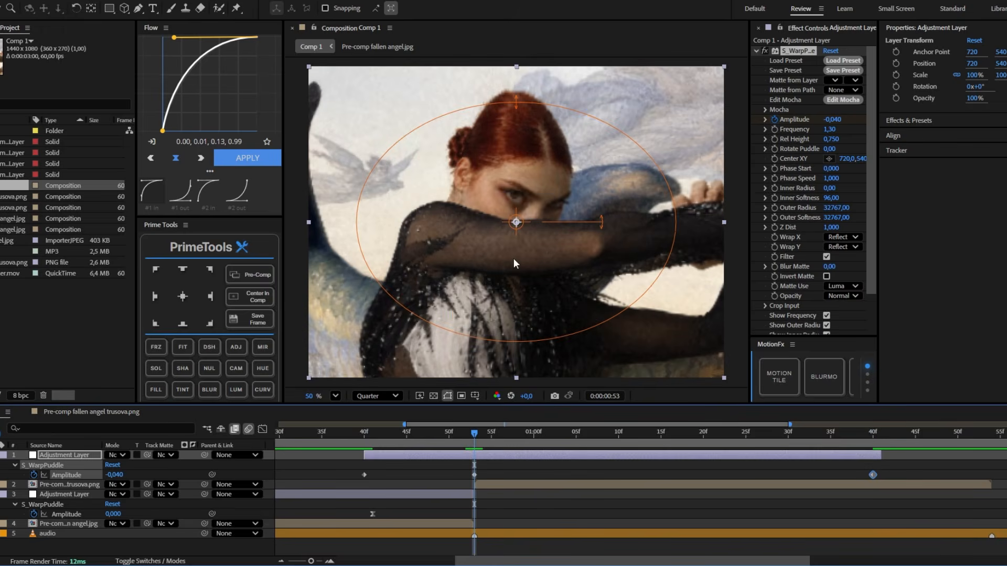
drag(516, 222, 516, 208)
Step: Ease the upper layer's three Amplitude keyframes and apply an easing curve between the first two
drag(912, 468, 337, 486)
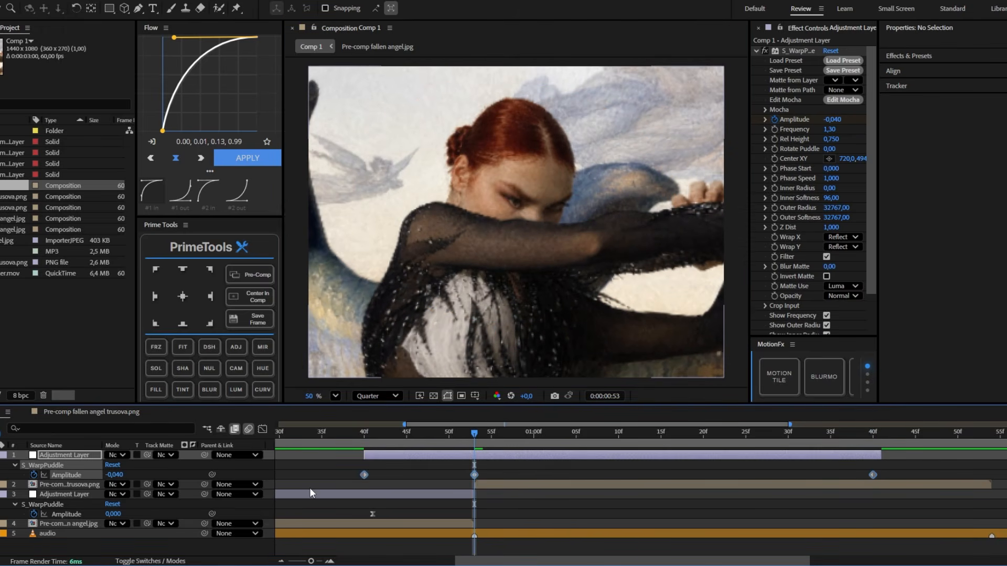
drag(487, 479, 334, 461)
click(199, 158)
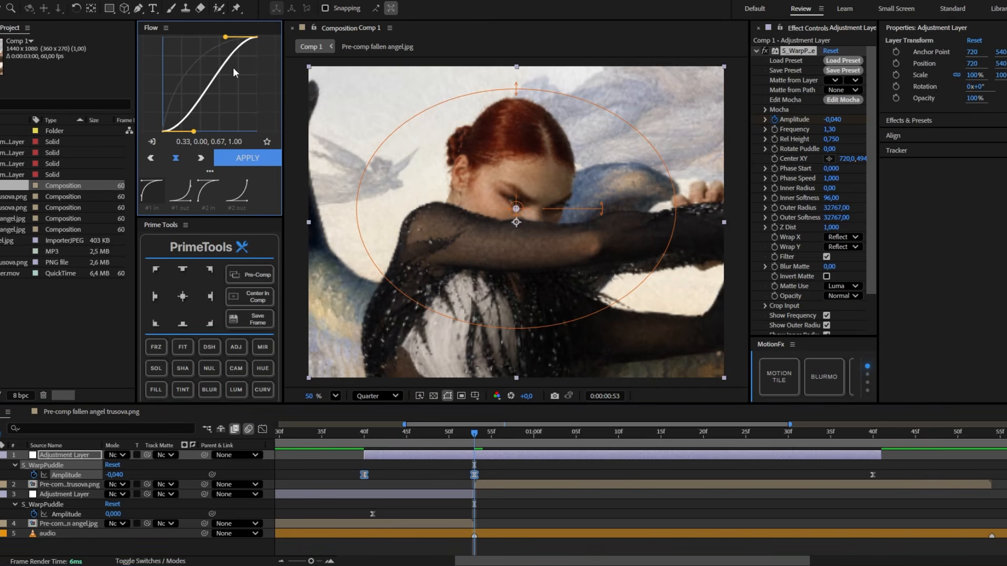
click(260, 158)
Step: Apply the easing curve 0.33, 0.00, 0.16, 0.99 between the last two Amplitude keyframes and preview the composition from the start
drag(899, 468, 456, 487)
click(151, 141)
drag(225, 36, 173, 38)
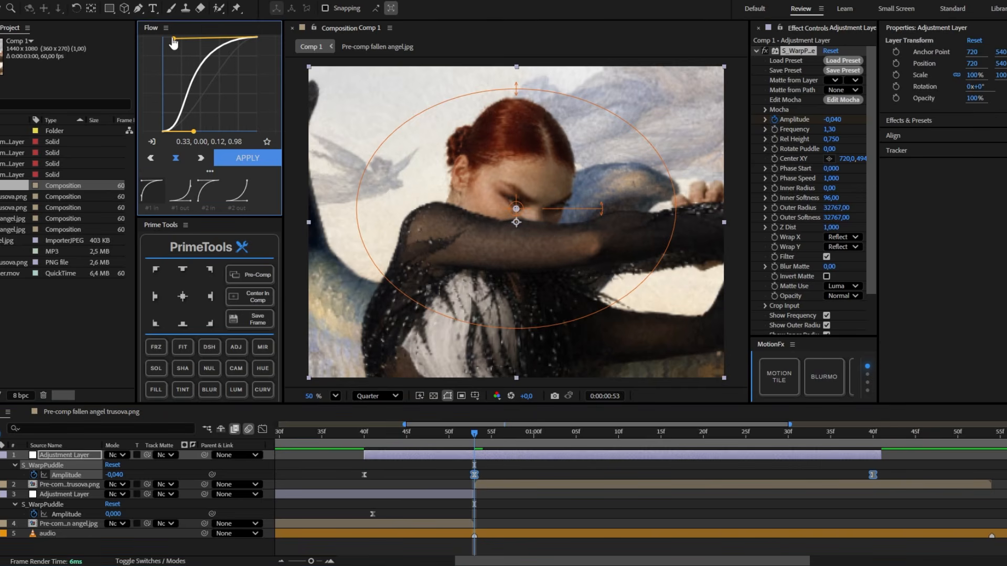
click(234, 164)
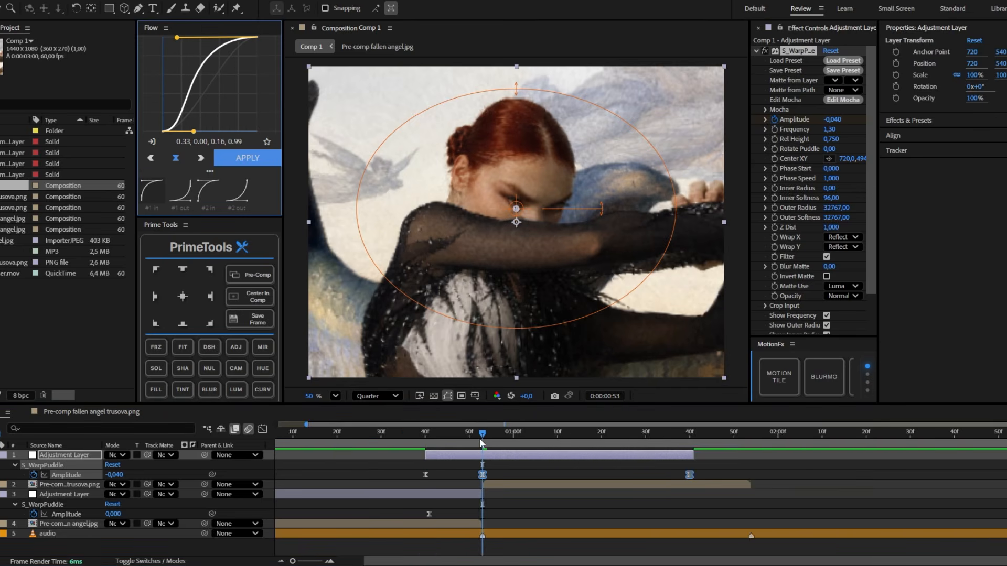
drag(480, 439, 279, 438)
click(362, 456)
key(space)
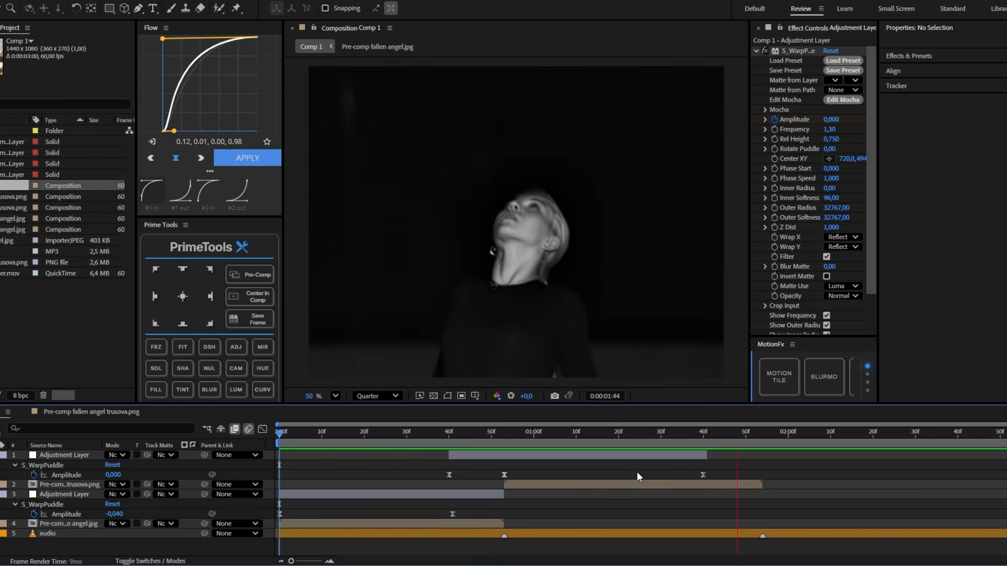
key(space)
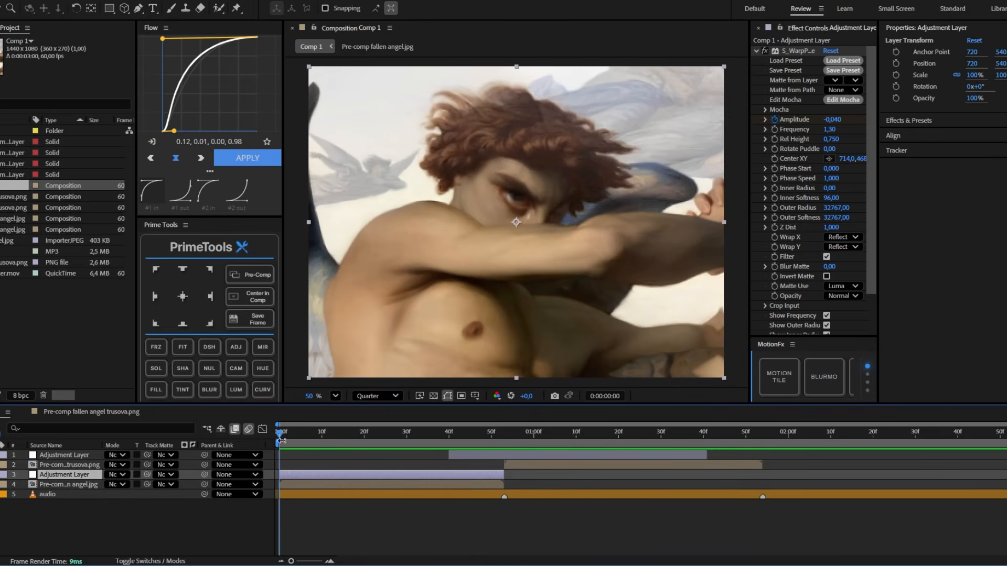
Step: Add an adjustment layer covering the first 24 frames above the first warp layer and apply S_HueSatBright to it
click(236, 347)
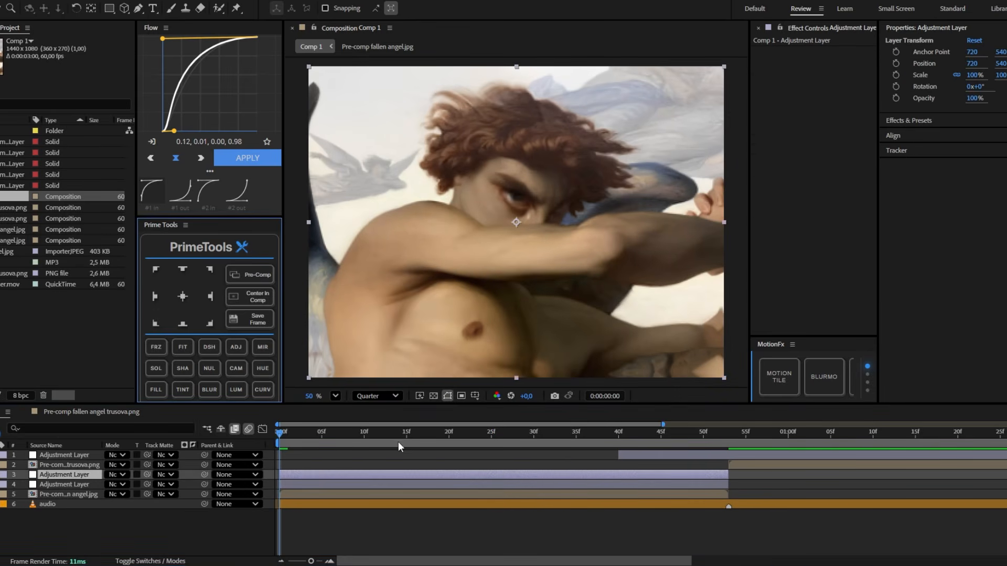
click(483, 433)
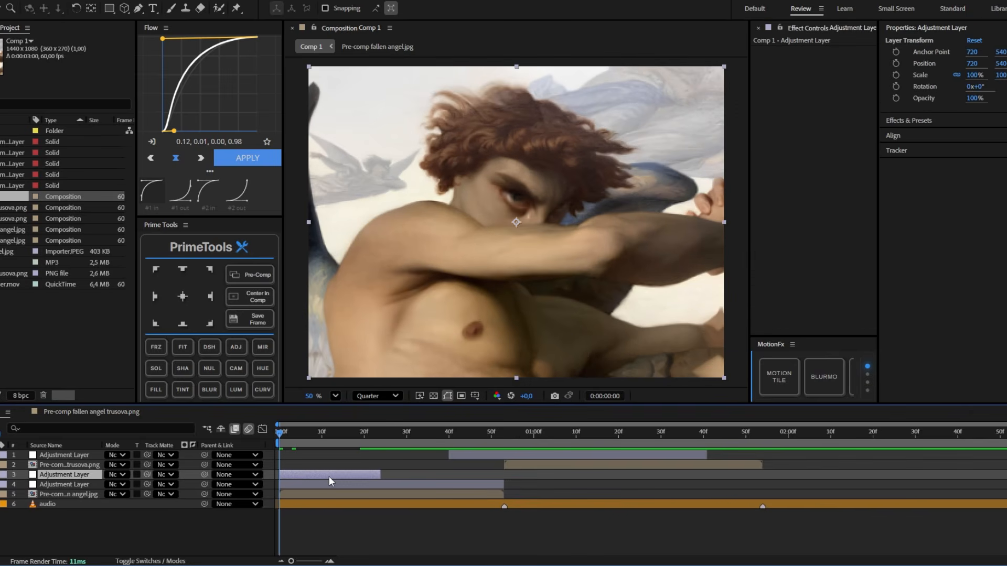
key(ctrl+space)
text(hues)
click(318, 454)
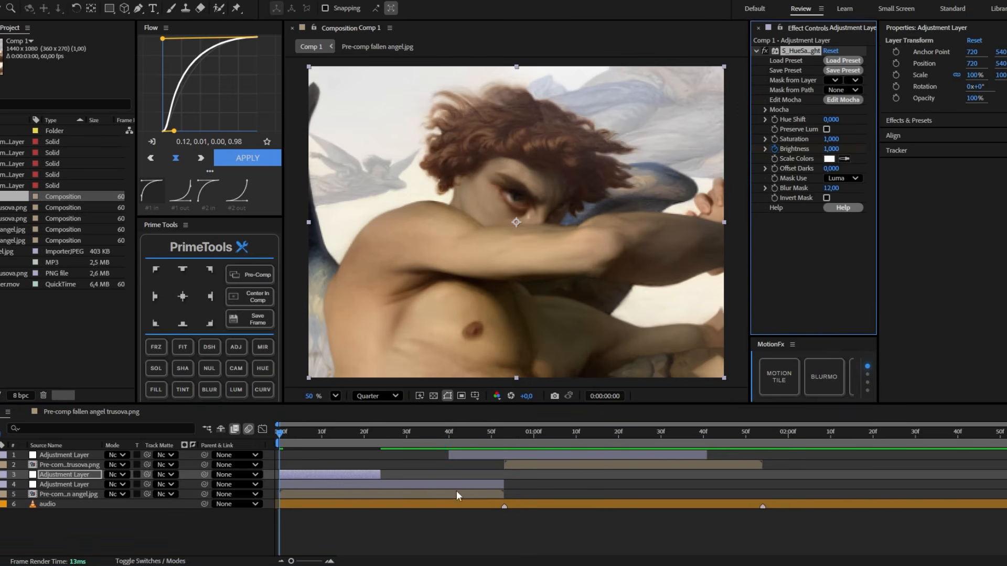
Step: Keyframe Brightness from 0 on the first frame to 1 at frame 24 and preview the fade-in
key(u)
key(equal)
drag(279, 495, 483, 500)
click(370, 487)
drag(115, 494, 41, 496)
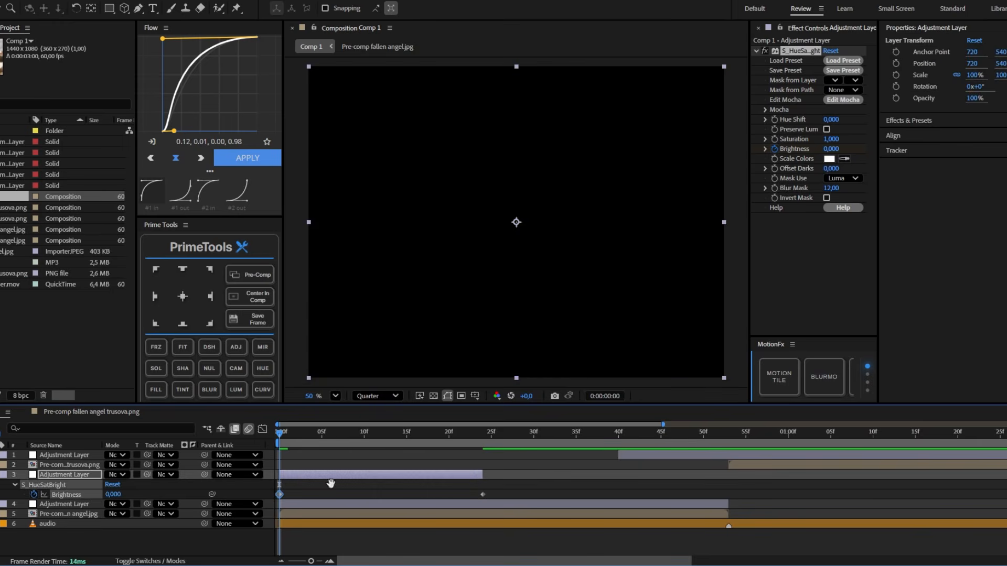
key(space)
click(330, 486)
key(minus)
key(space)
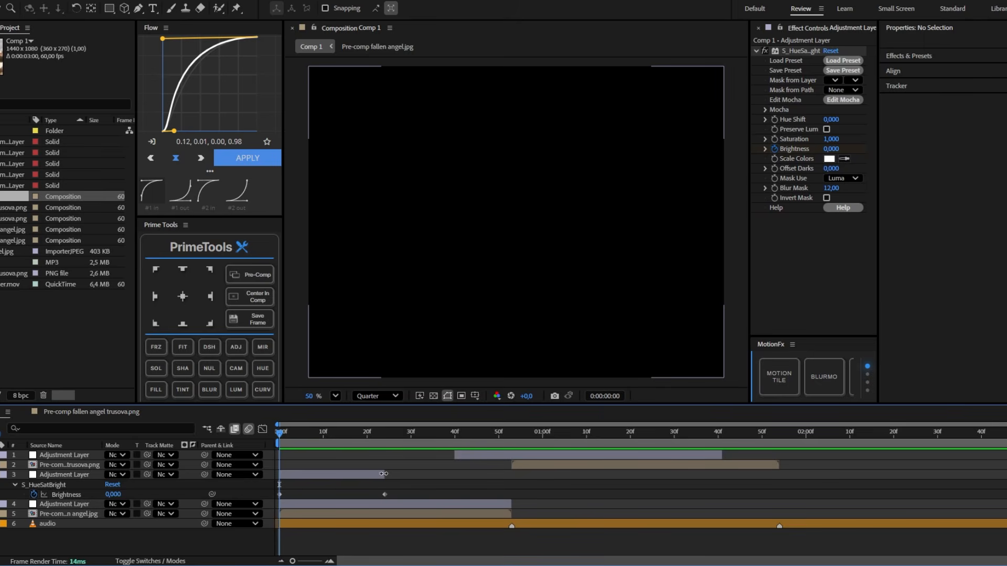
Step: Extend the end of the brightness adjustment layer to about frame 31 and play back the opening
drag(384, 474, 415, 474)
click(400, 466)
key(u)
key(space)
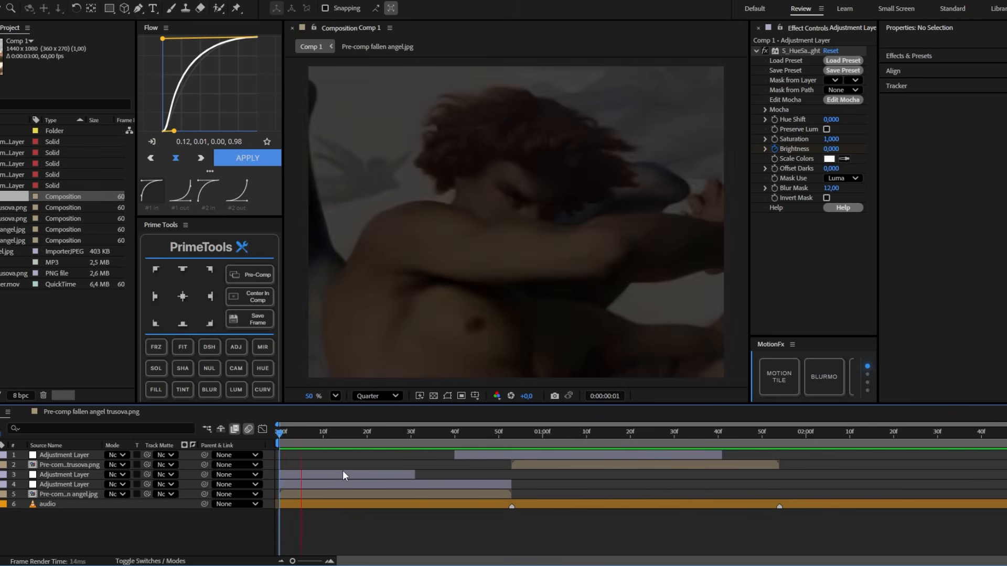
key(space)
key(minus)
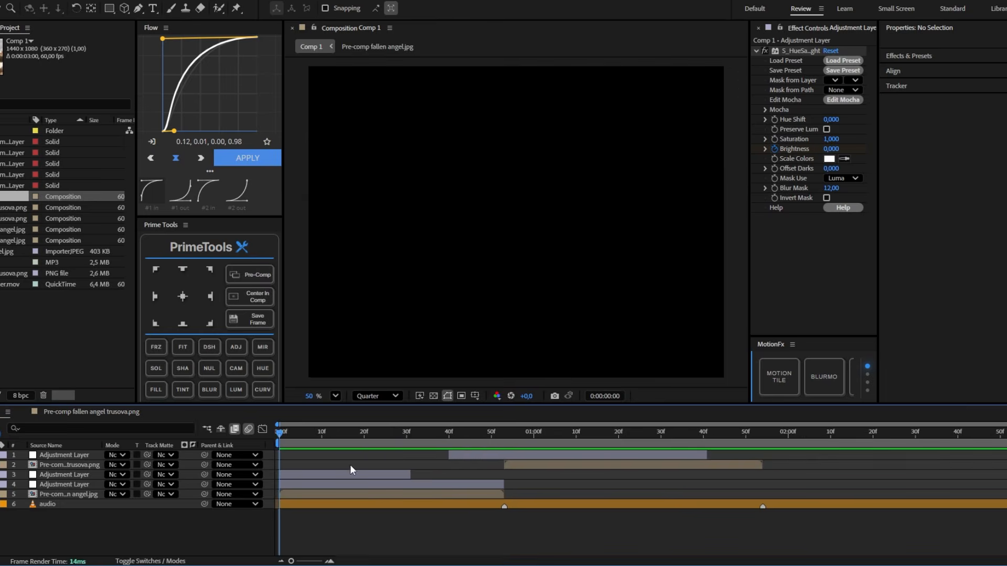
Step: Add an adjustment layer below the second warp layer, spanning frame 40 to 1:09 over the clip change
scroll(473, 451, up, 1)
drag(398, 432, 407, 432)
click(566, 465)
click(236, 347)
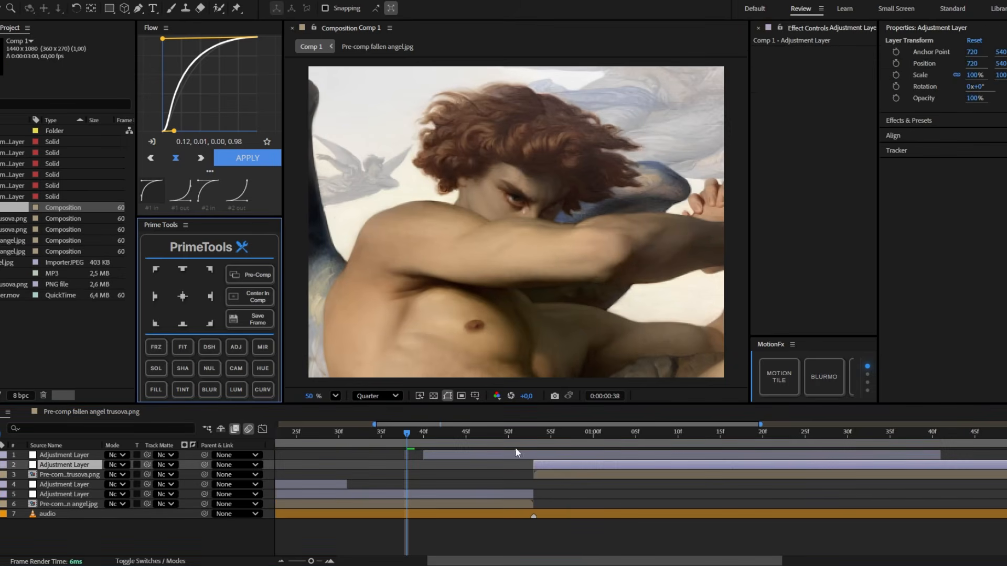
drag(534, 464, 431, 464)
scroll(569, 435, right, 2)
click(576, 436)
key(ctrl+shift+d)
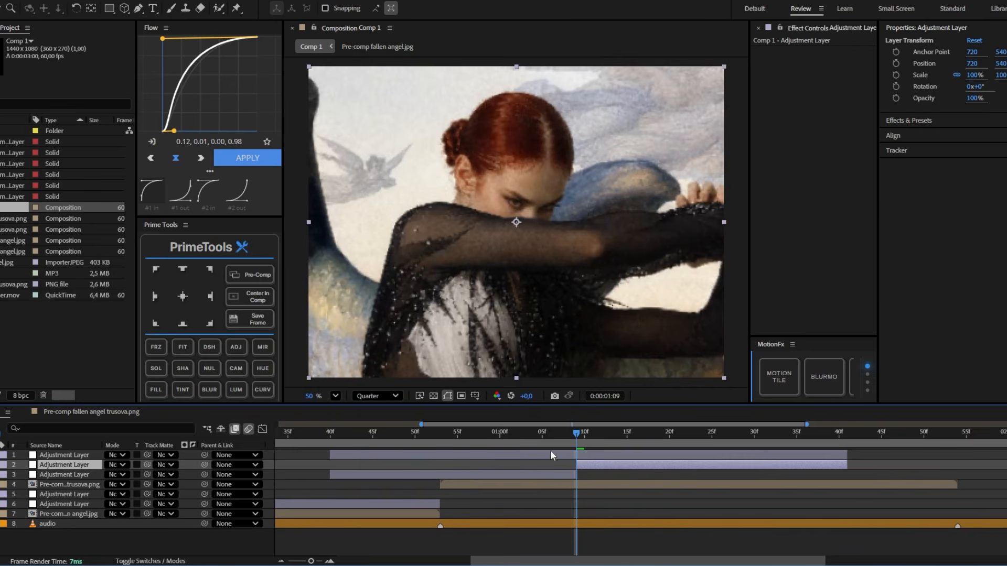
key(Delete)
Step: Apply S_Hotspots to the new adjustment layer and keyframe its Threshold at 0 on frame 40
click(444, 463)
key(i)
key(ctrl+space)
text(s_ho)
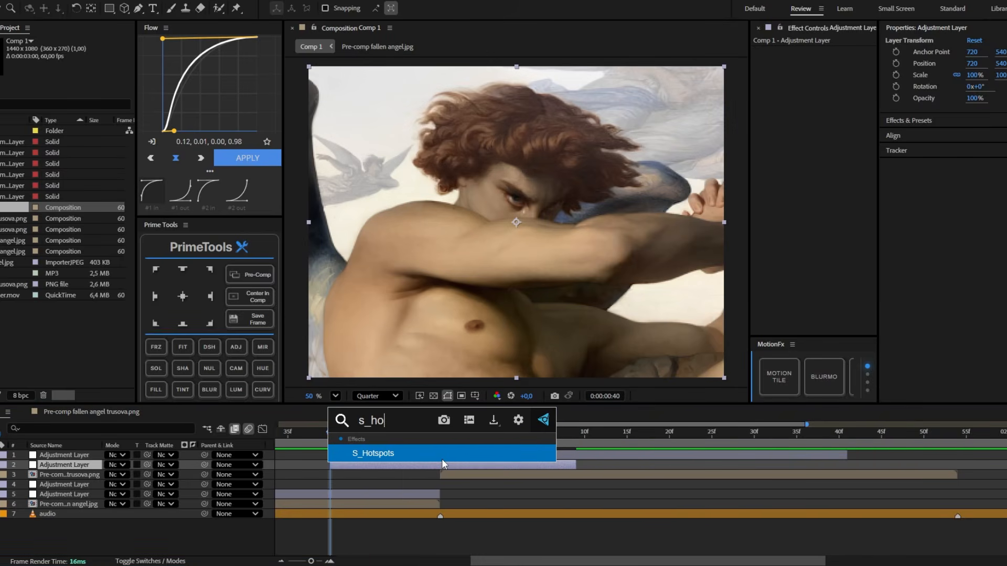
click(441, 458)
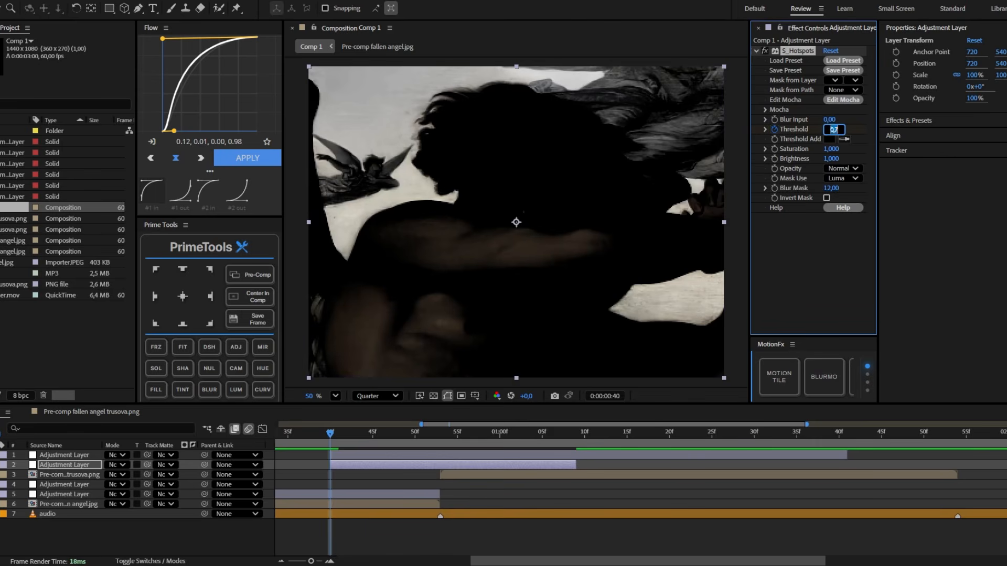
text(0)
key(Return)
Step: Keyframe Threshold at 0.5 on frame 53 and copy the first Threshold keyframe to 1:09
key(u)
click(439, 441)
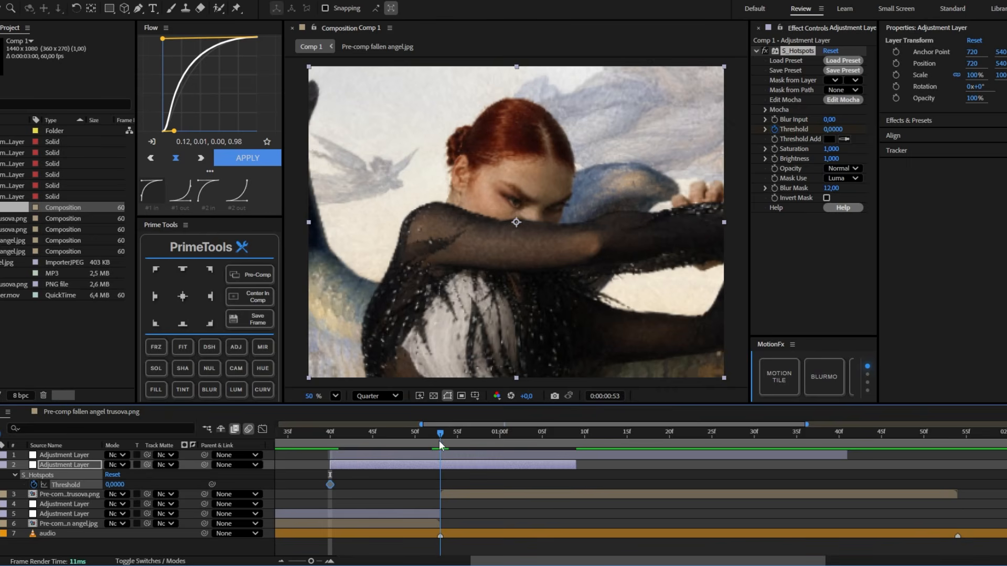
click(113, 484)
text(,)
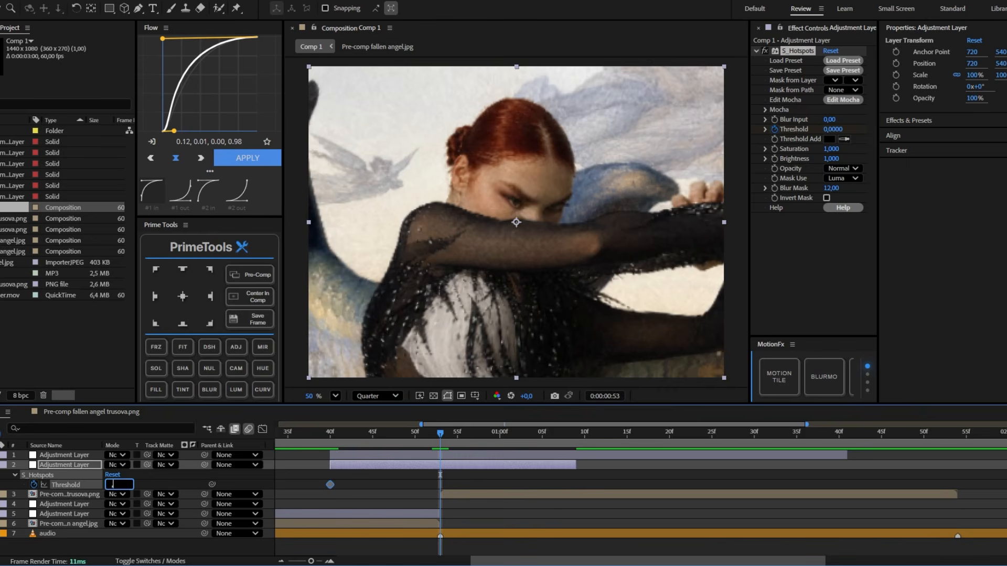
text(7)
key(Return)
click(330, 484)
key(ctrl+c)
click(576, 436)
key(ctrl+v)
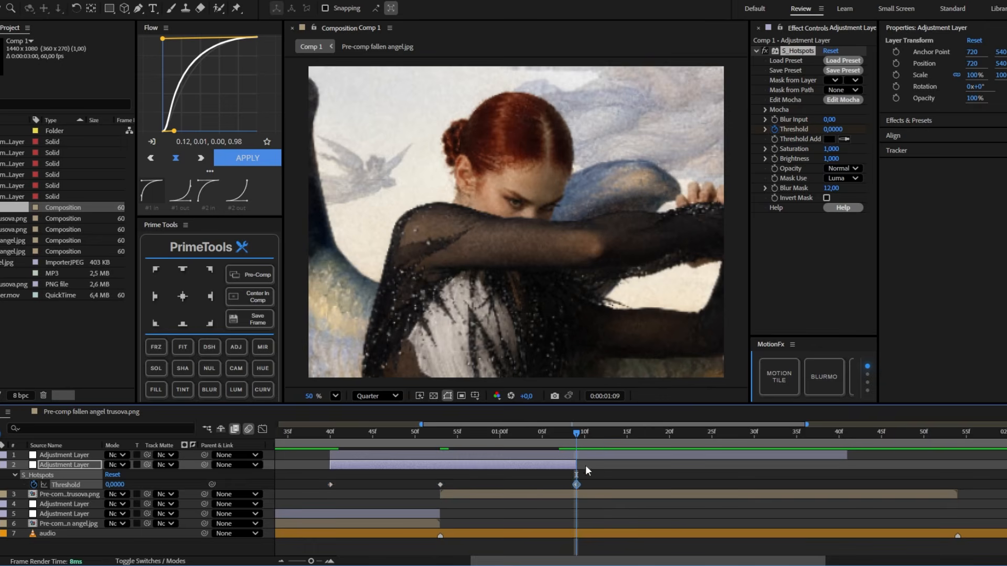
Step: Ease the last two Threshold keyframes and apply the curve 0.00, 0.02, 0.32, 0.99 between them
drag(586, 470, 431, 489)
key(F9)
click(152, 141)
drag(194, 130, 163, 130)
drag(224, 37, 192, 38)
click(247, 157)
Step: Ease the first two Threshold keyframes with the curve 0.79, 0.00, 1.00, 0.96 and preview from the start
drag(454, 477, 317, 487)
key(F9)
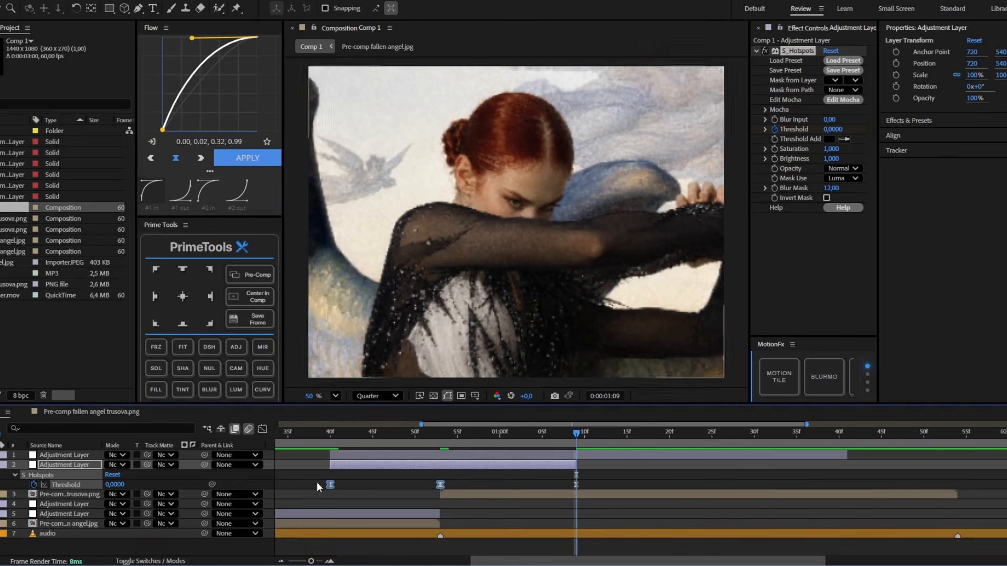
click(151, 141)
drag(192, 131, 237, 131)
drag(224, 37, 257, 40)
click(245, 158)
scroll(467, 474, down, 3)
key(Home)
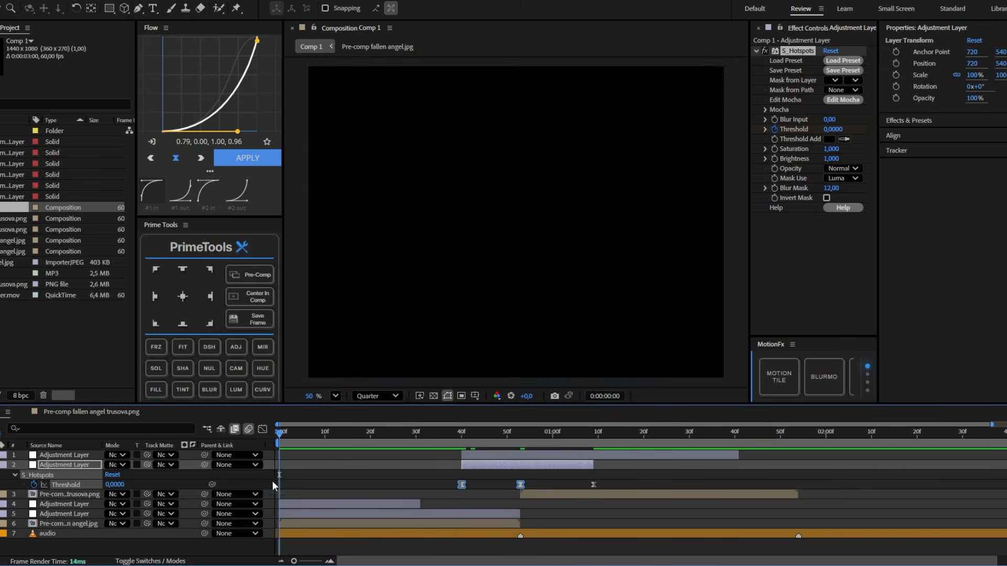
key(space)
Step: Apply the Exposure effect to the S_Hotspots adjustment layer and keyframe Exposure at 0 on frame 40
click(462, 475)
click(471, 464)
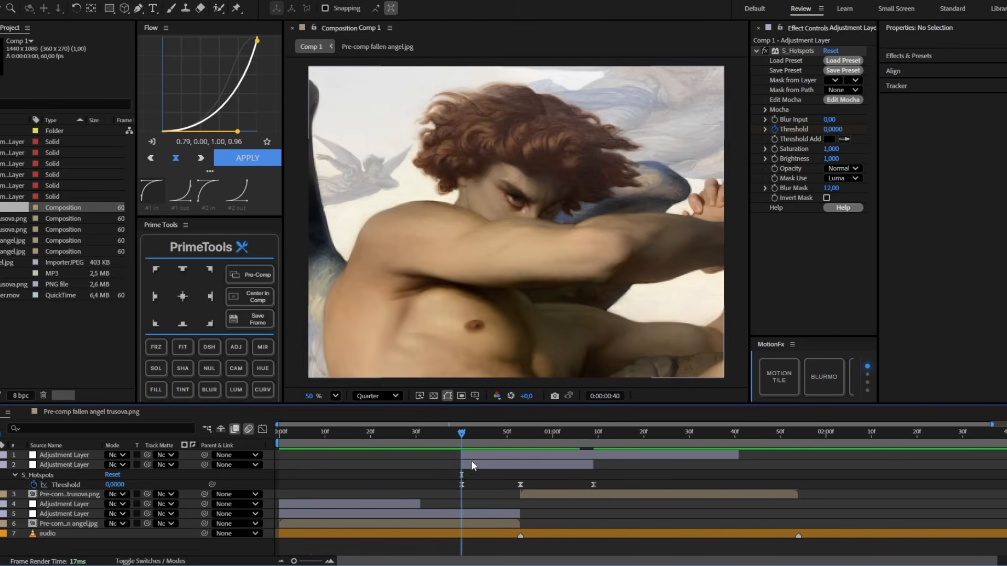
key(ctrl+space)
text(expos)
key(Return)
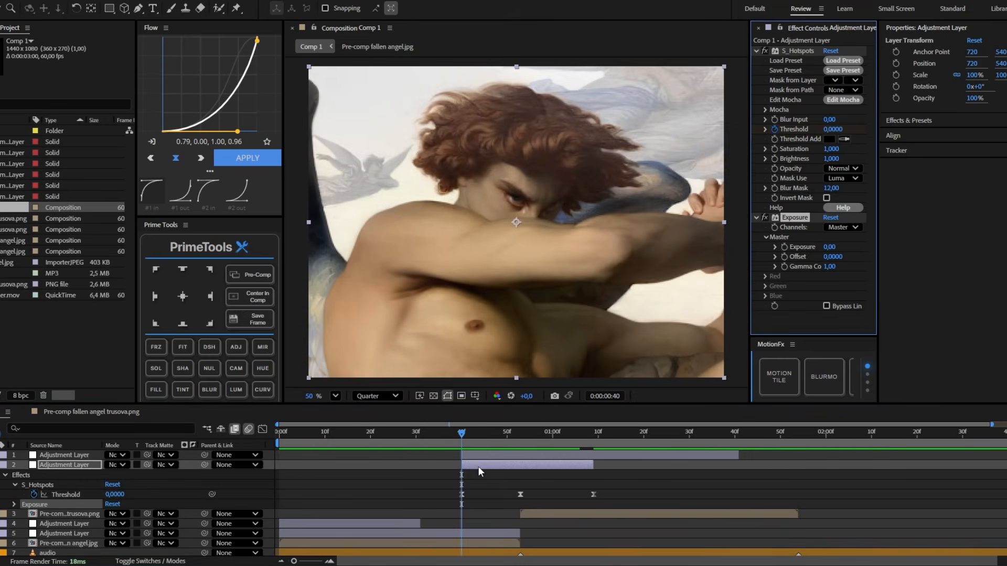
key(u)
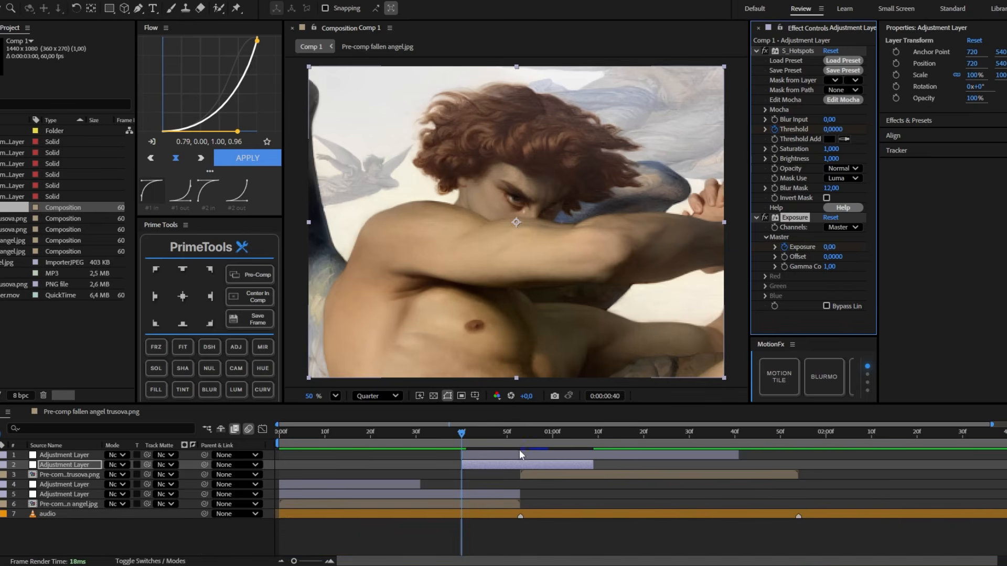
key(u)
Step: Keyframe Exposure at 1.3 on frame 53 and back at 0 on 1:09
click(520, 442)
text(1)
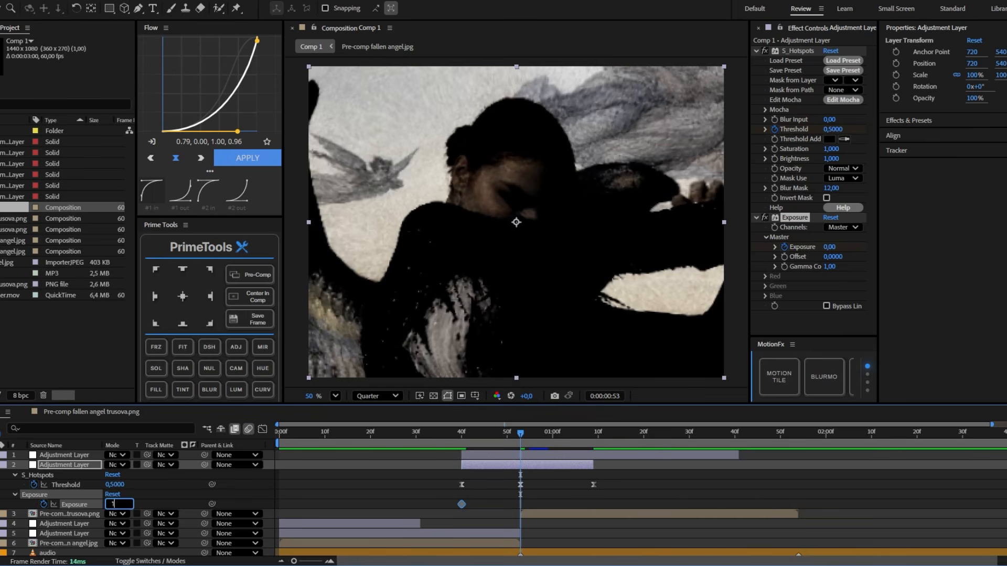
text(,3)
key(Return)
scroll(589, 440, up, 2)
click(594, 435)
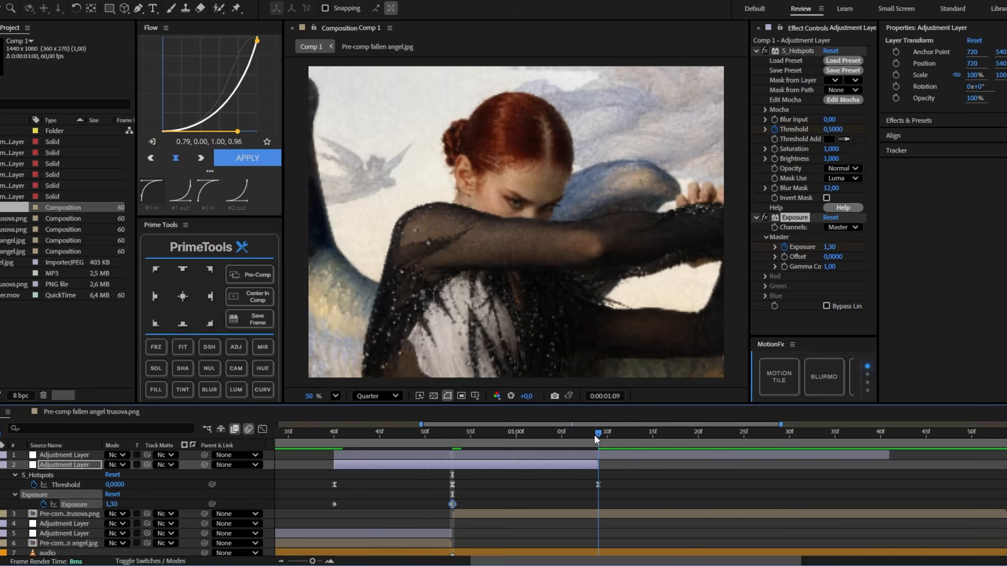
key(Return)
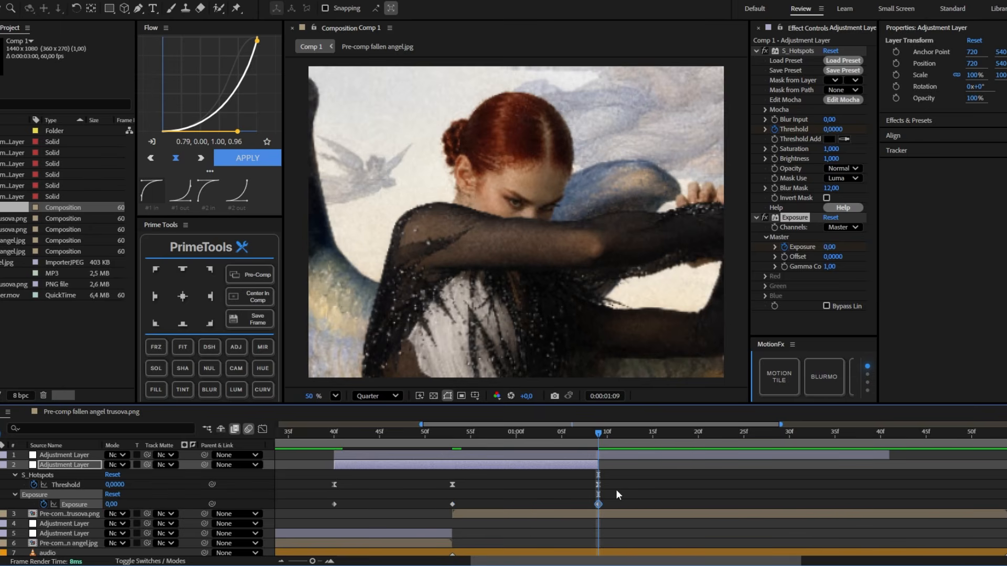
Step: Apply the easing curve 0.00, 0.01, 0.29, 1.00 between the last two Exposure keyframes and preview the composition
click(151, 141)
drag(256, 39, 189, 37)
click(236, 158)
scroll(361, 444, down, 2)
key(Home)
key(space)
click(371, 489)
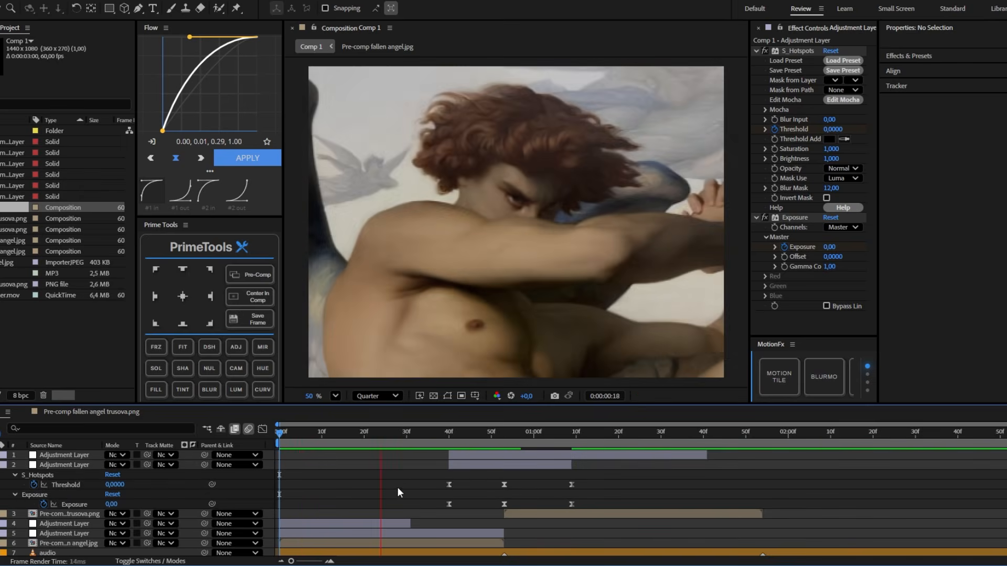
key(space)
Step: Add a null object above all layers, spanning both clips, and parent the two pre-comp layers to it
key(u)
click(492, 459)
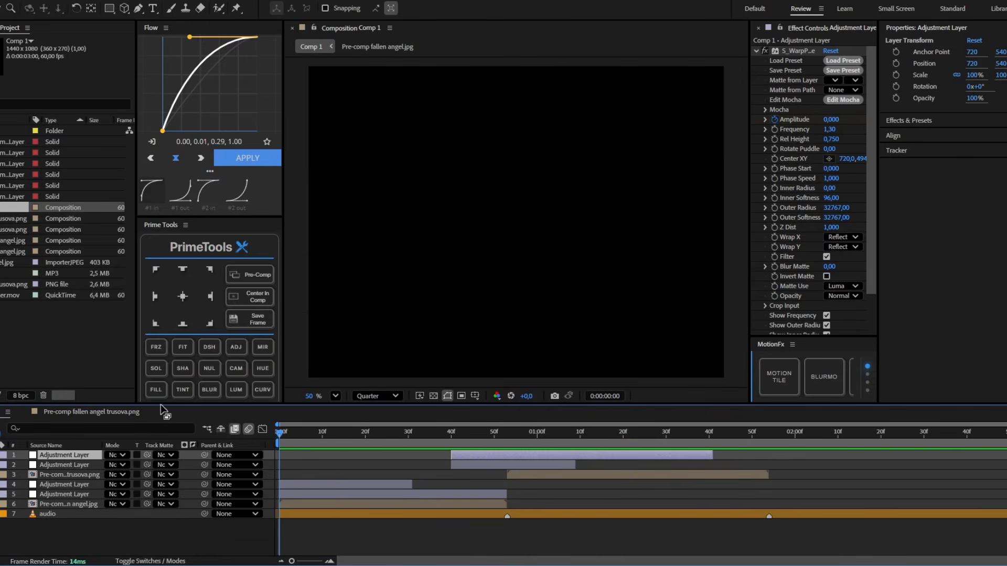
click(206, 374)
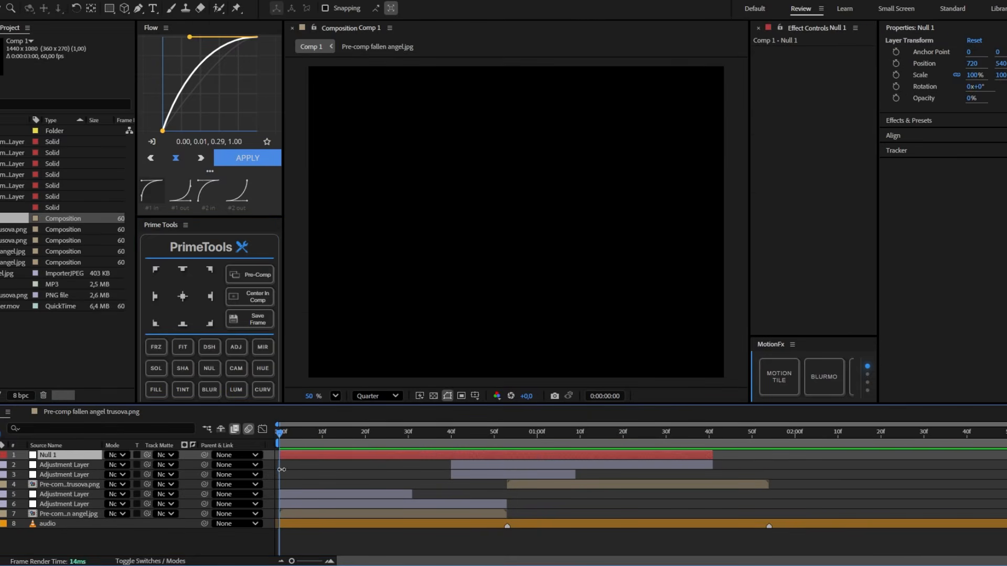
click(59, 513)
ctrl+click(58, 484)
drag(204, 484, 52, 458)
click(318, 453)
Step: Keyframe the null's Scale at 200% on the first frame and 100% on frame 53
click(895, 75)
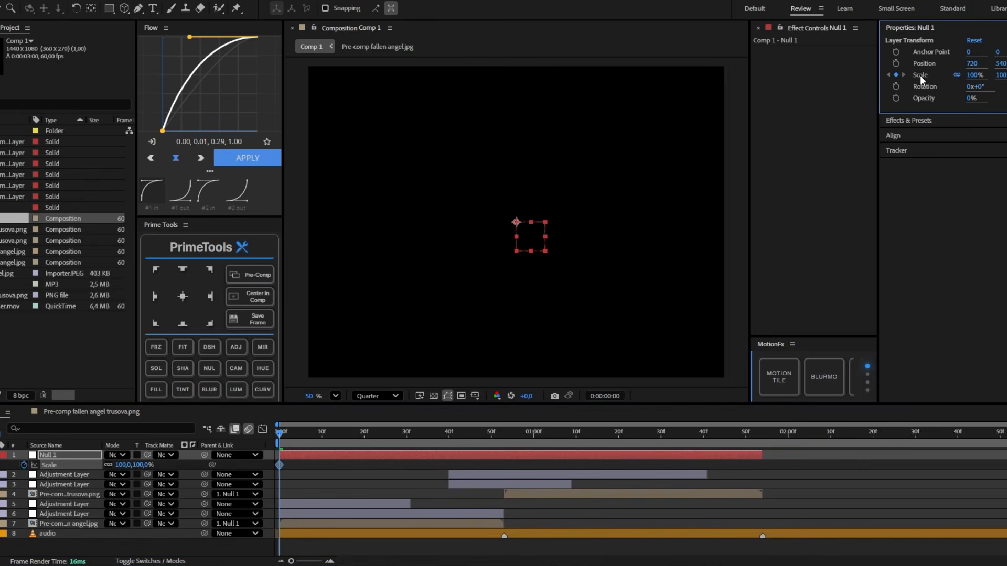
click(973, 75)
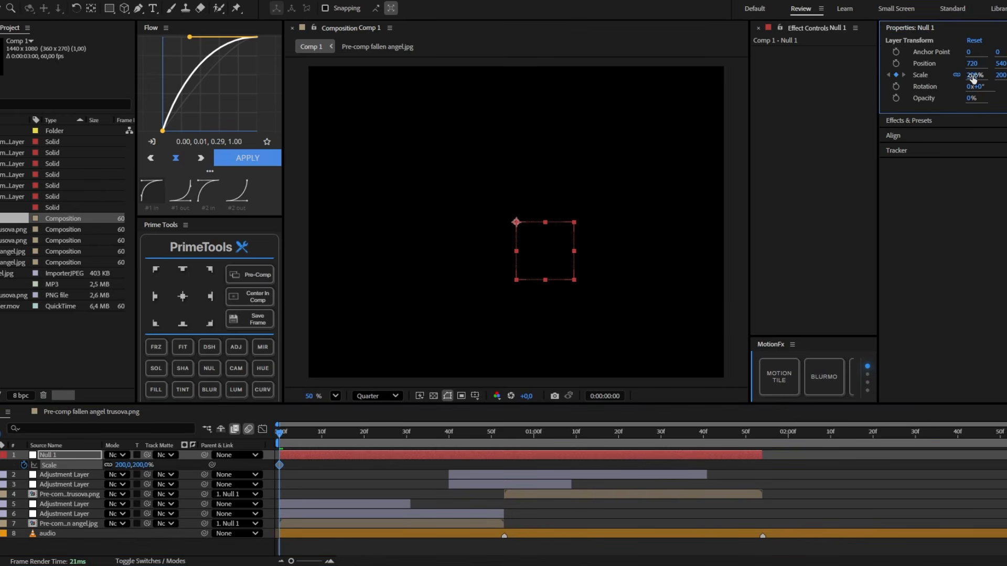
scroll(491, 467, up, 2)
click(517, 441)
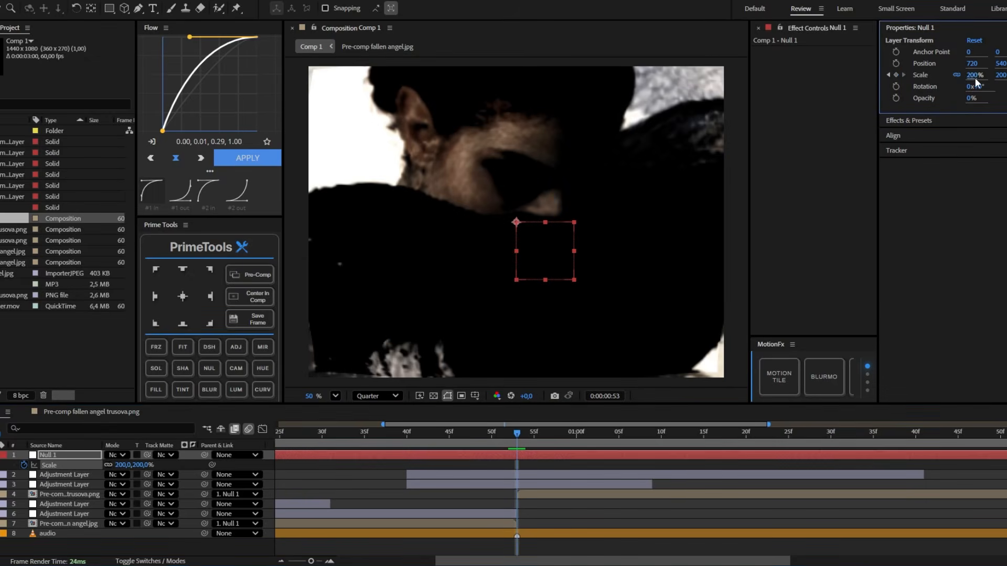
text(100)
key(Return)
scroll(758, 435, down, 1)
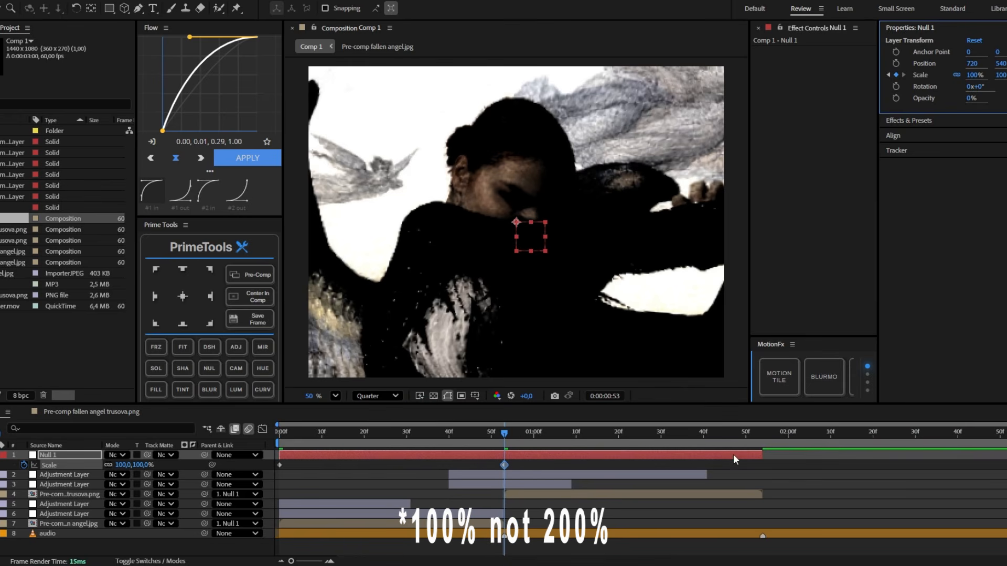
Step: Keyframe a larger Scale on the null at 1:40 and ease from frame 53 with the curve 0.00, 0.01, 0.13, 0.99
scroll(732, 454, up, 1)
drag(749, 439, 670, 448)
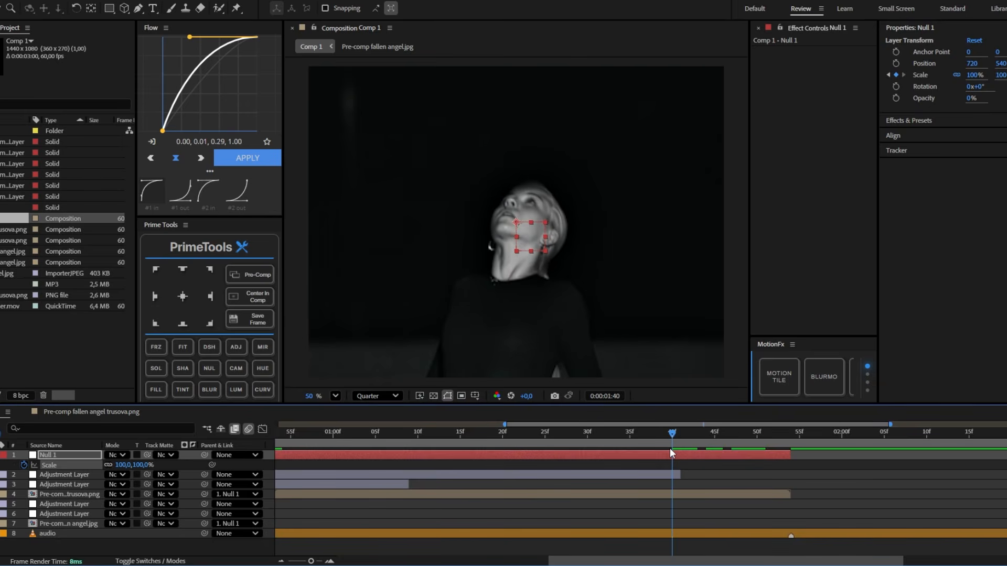
click(972, 76)
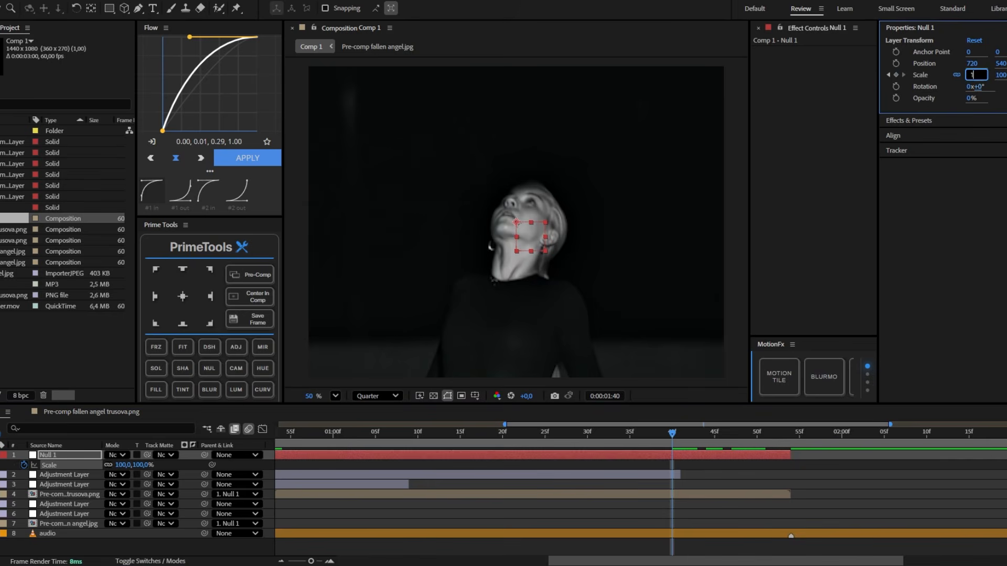
key(Return)
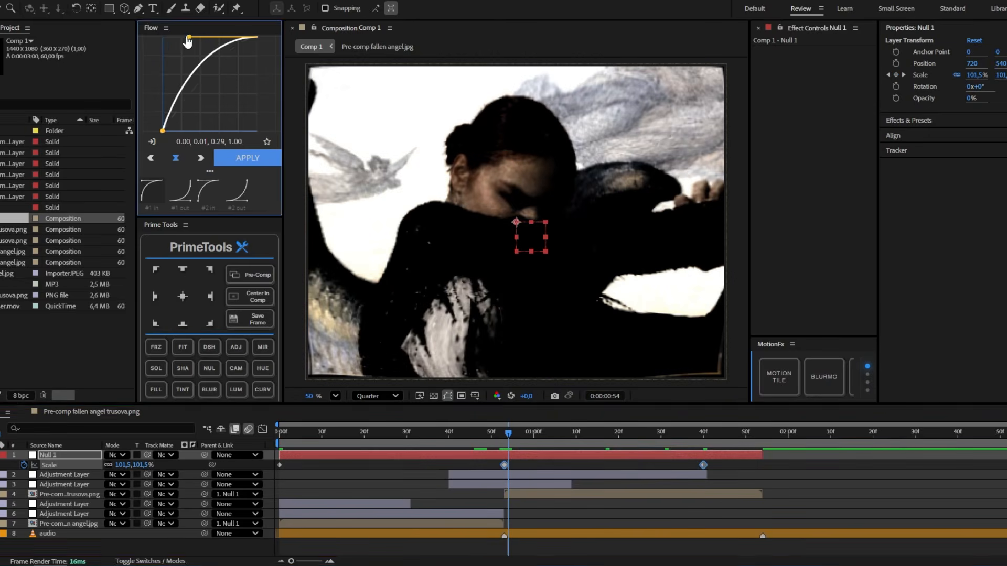
drag(190, 37, 174, 38)
click(268, 152)
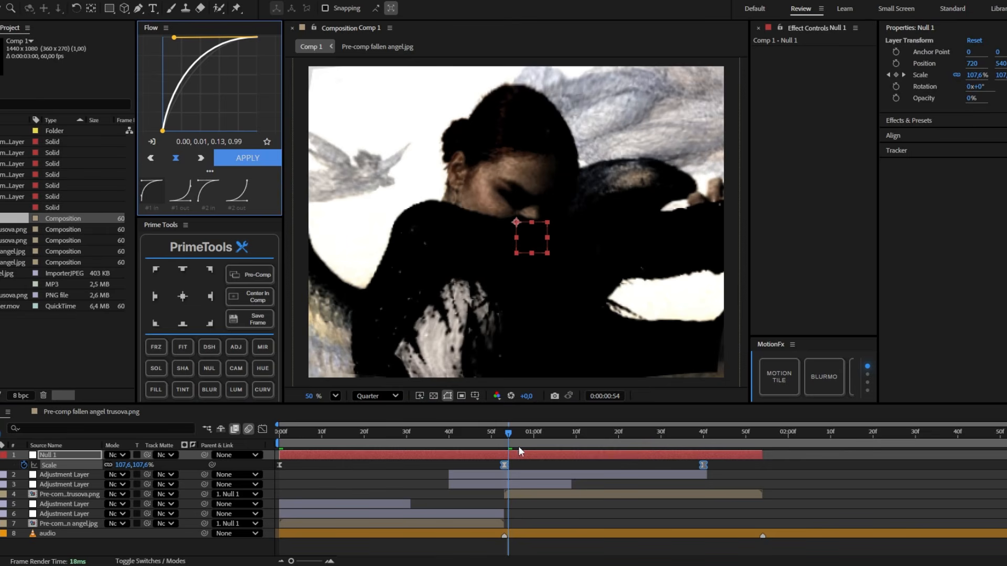
Step: Play the composition from the start and inspect the frame edges just before the clip change
click(316, 464)
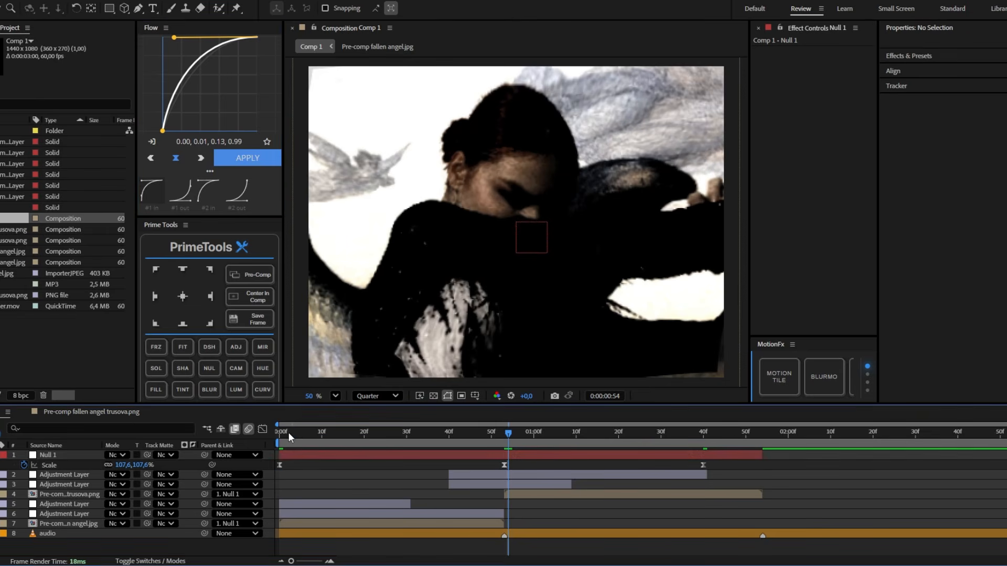
click(279, 432)
key(space)
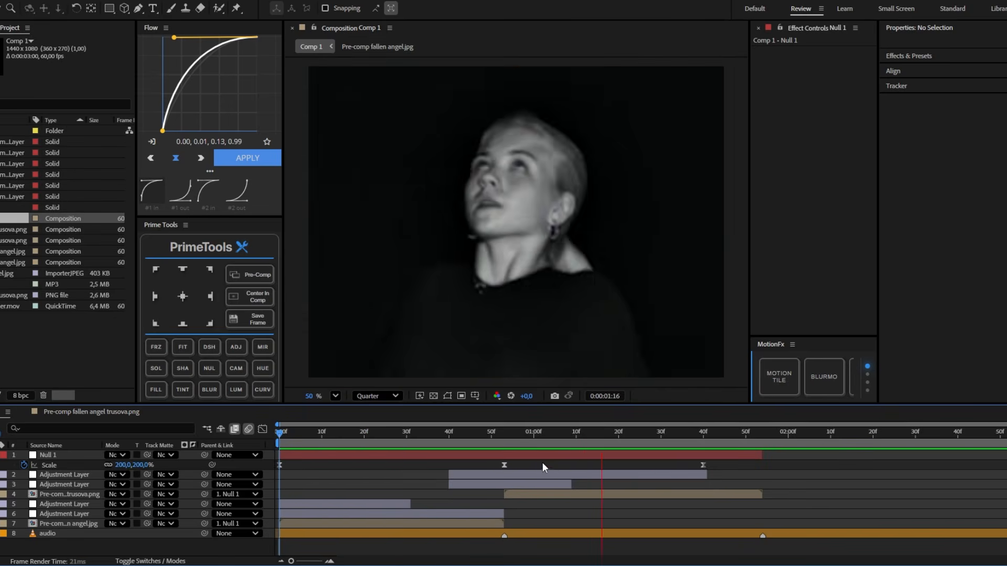
click(546, 437)
drag(552, 439, 495, 446)
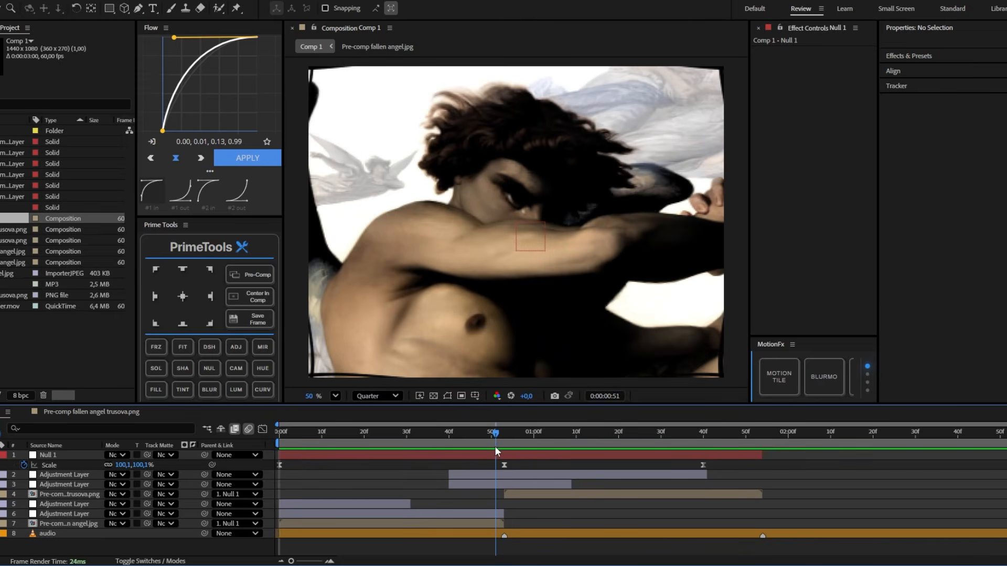
Step: Apply Motion Tile to the first pre-comp clip with Output Width 220, Output Height 270 and mirrored edges
click(474, 524)
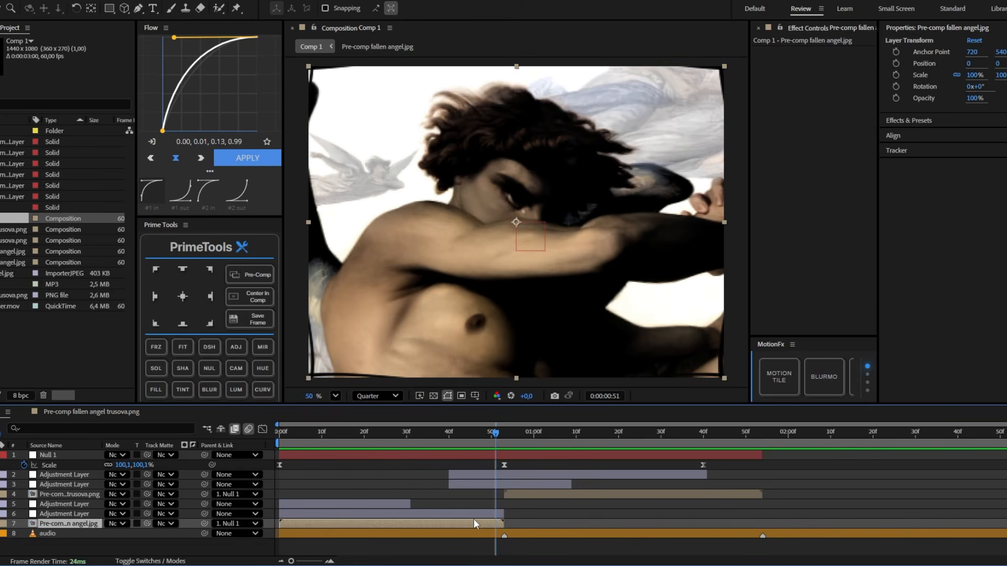
key(ctrl+space)
text(mot)
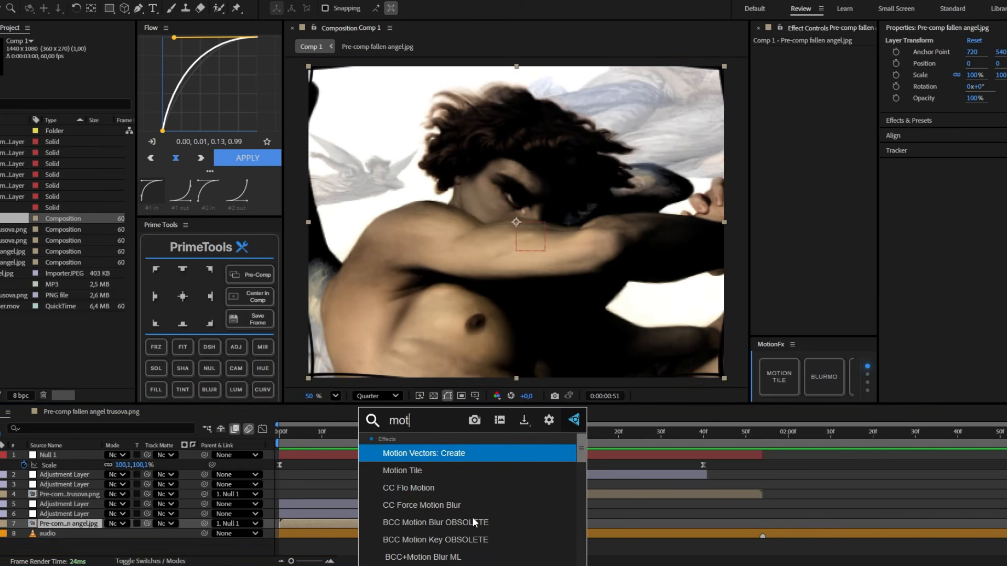
click(430, 474)
click(835, 90)
text(220)
key(Return)
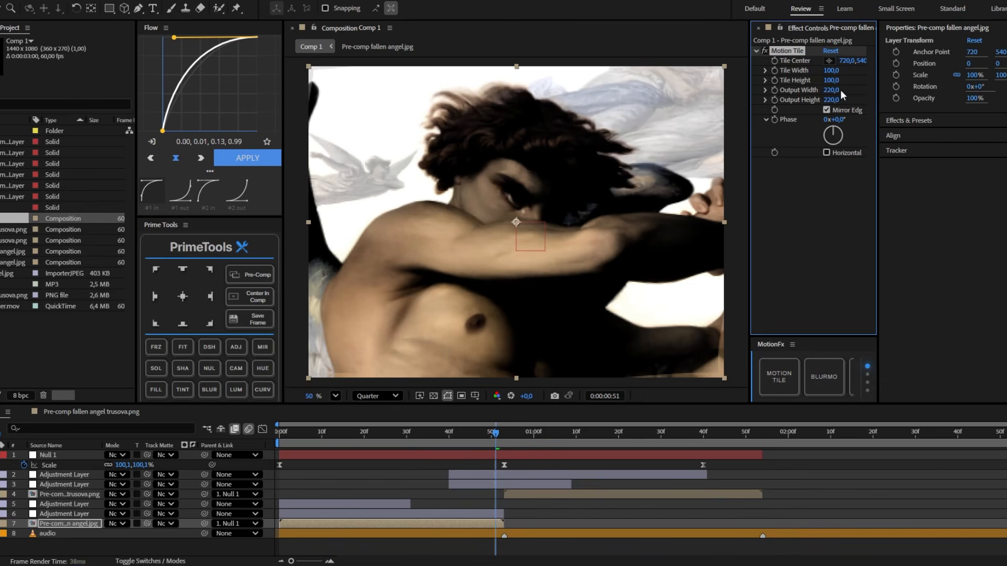
Step: Open the second pre-comp and move its painting image vertically to Position 712, 663
drag(527, 434, 567, 446)
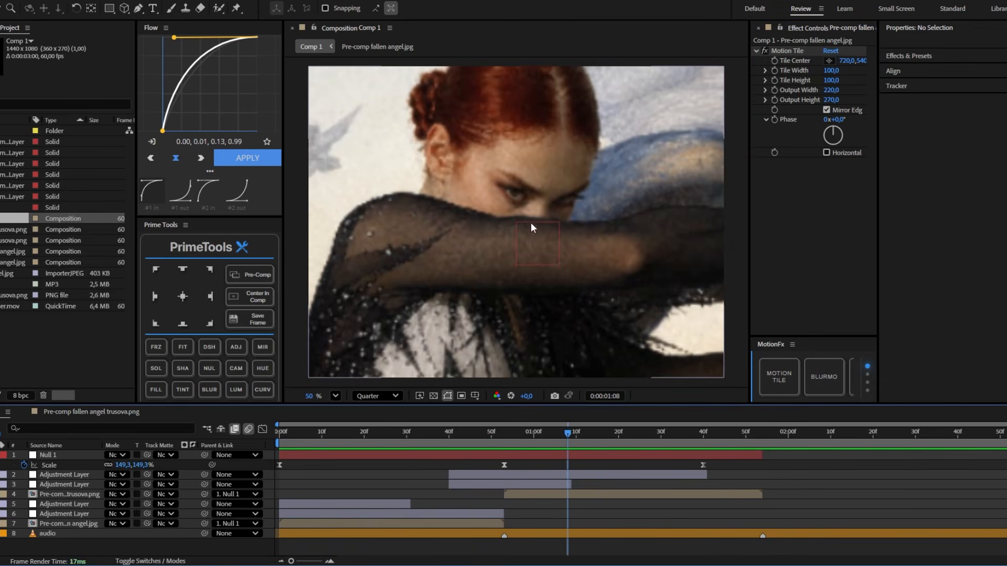
double_click(598, 494)
click(589, 464)
drag(1000, 64, 1006, 63)
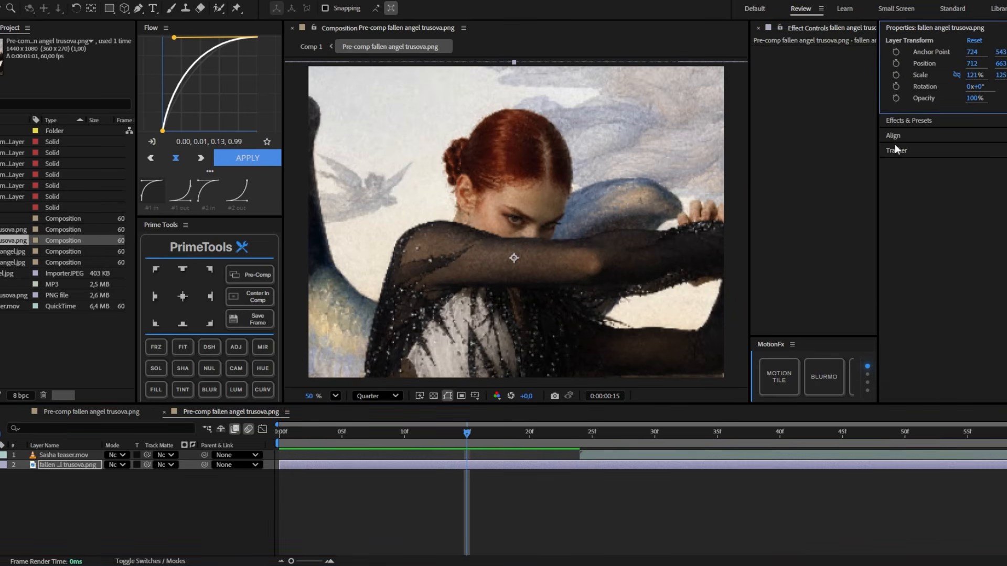
Step: Return to Comp 1 and play it back from the first frame
click(5, 412)
key(Home)
click(351, 486)
key(space)
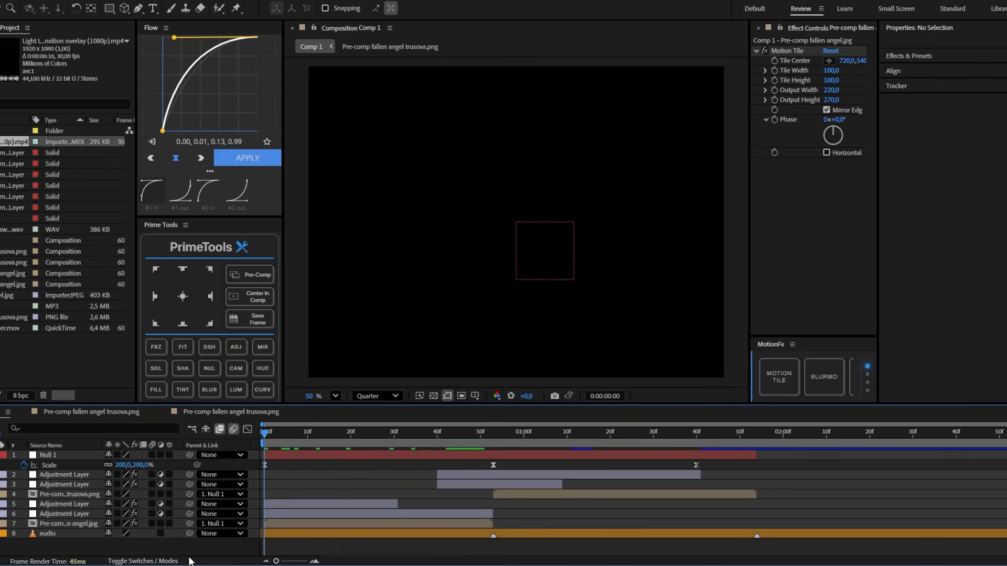
Step: Add the Light Leak transition overlay clip above all layers in Comp 1 and set its blending mode to Add
drag(16, 141, 84, 463)
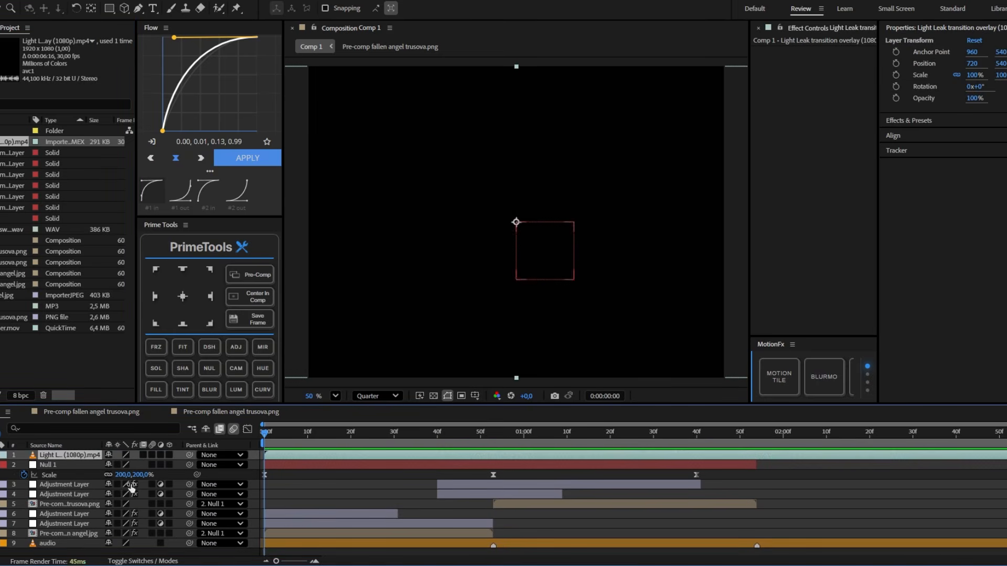
click(143, 561)
click(117, 455)
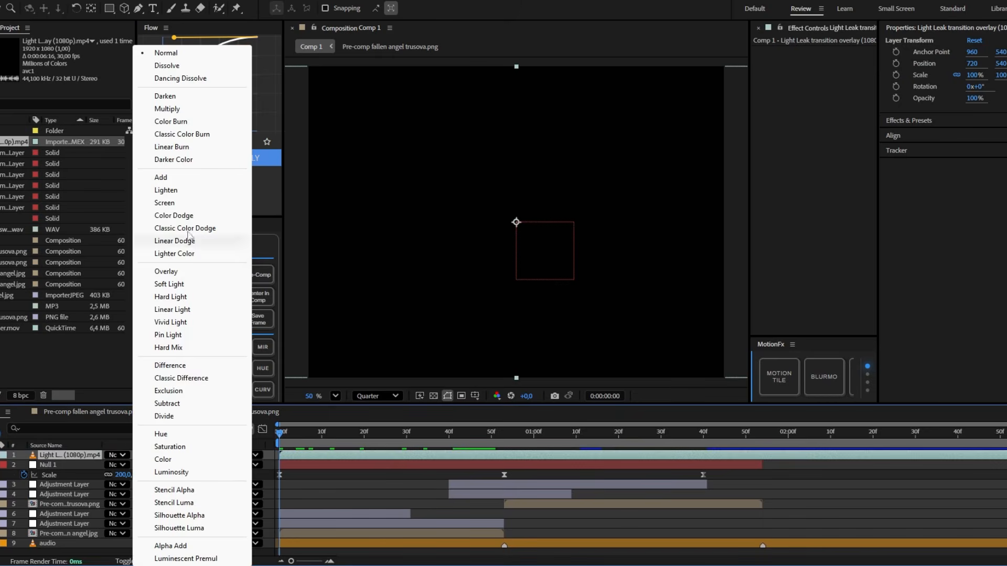
click(157, 173)
Step: Shift the light leak so its flash falls on the clip change at 0:53, and trim its end to the second clip's end
click(491, 433)
drag(490, 439, 504, 439)
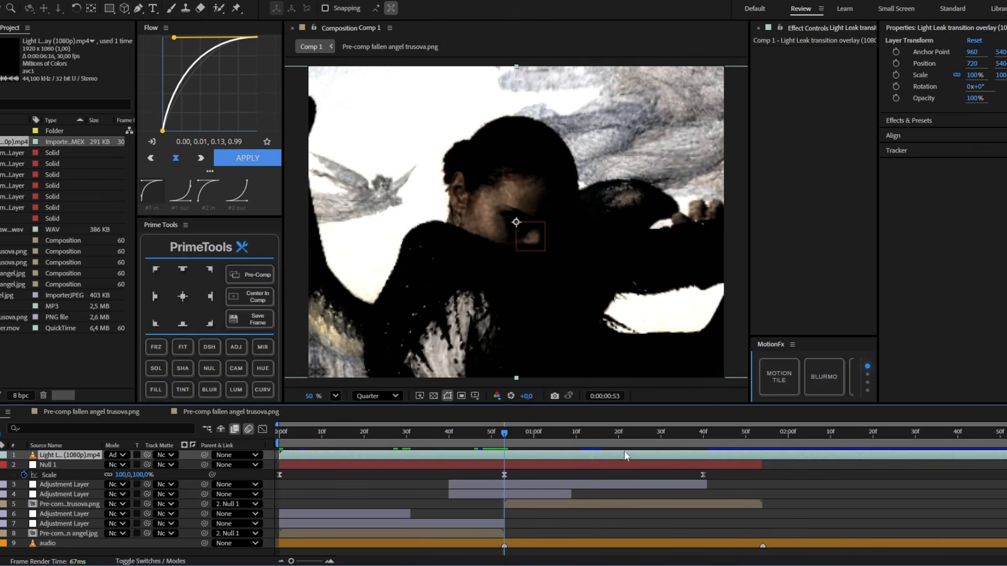
key(ctrl+d)
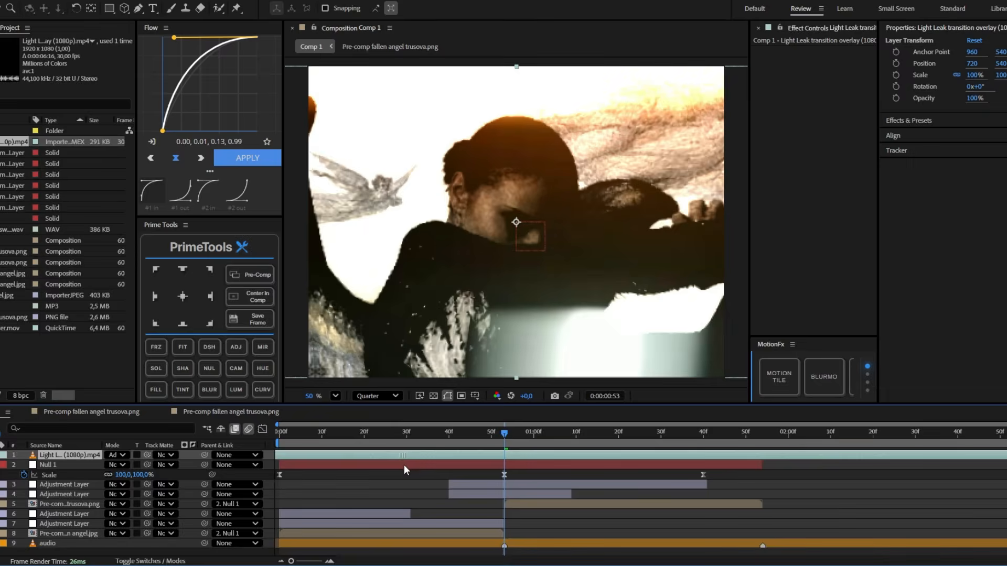
key(Home)
key(Delete)
drag(280, 432, 760, 440)
key(ctrl+shift+d)
key(Delete)
Step: Keyframe the light leak's Opacity to fade out from 100% just after the clip change until about 0:01:18
drag(510, 440, 612, 442)
click(544, 456)
click(896, 98)
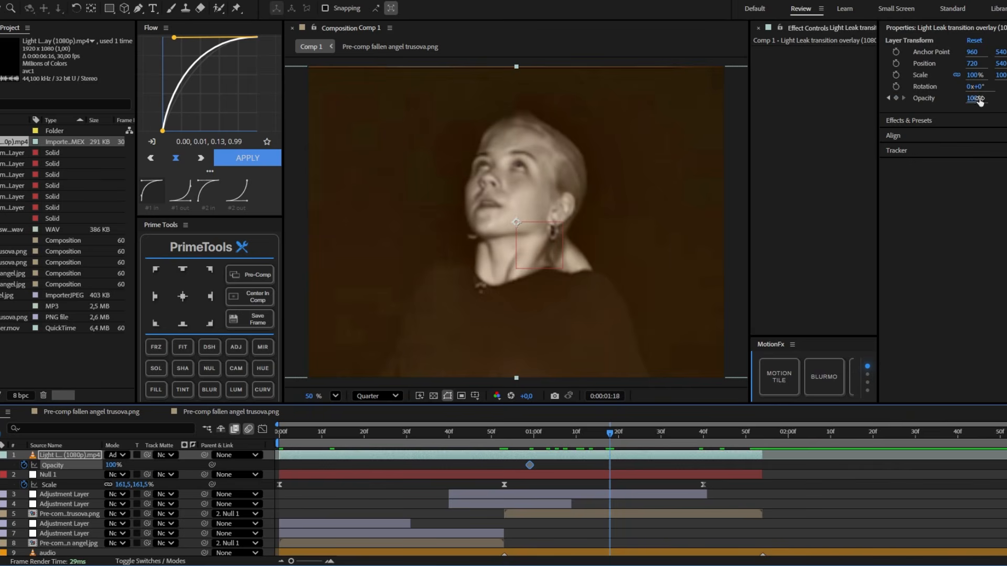
drag(976, 99, 624, 144)
key(space)
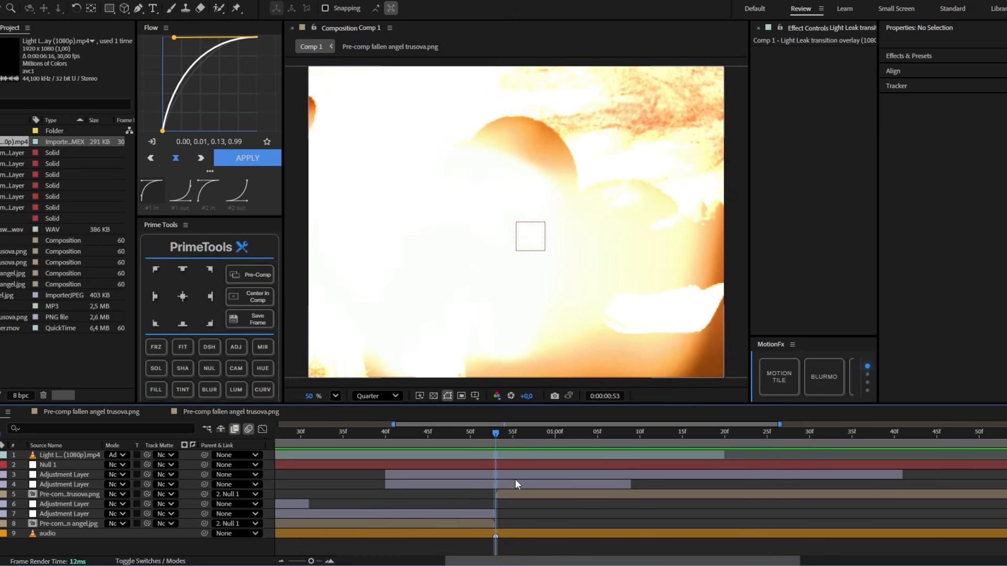
Step: Set the S_WarpPuddle Amplitude keyframe at 0:53 to -0.060 and shape its ease curve to 0.13, 0.01, 0.14, 1.00
click(517, 476)
key(u)
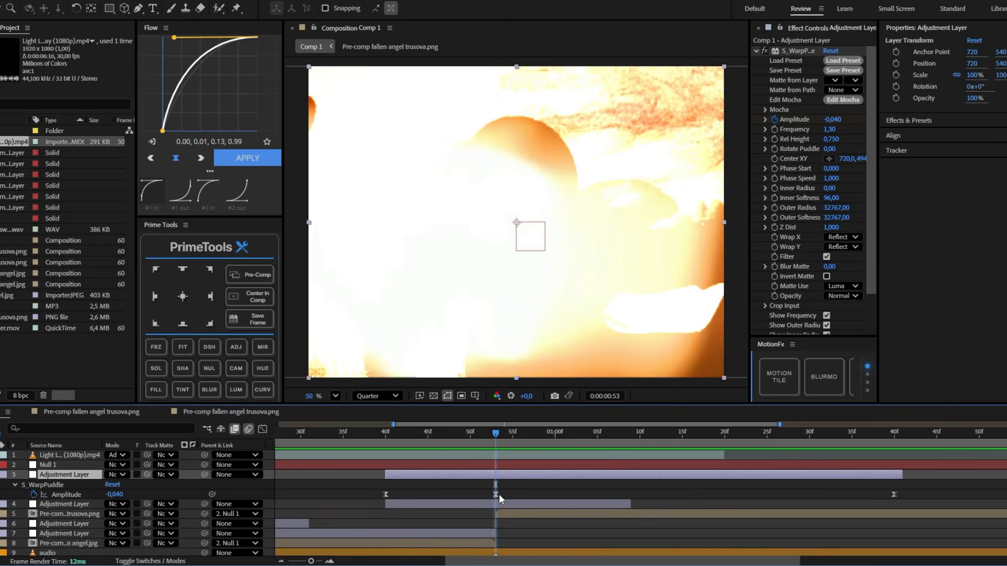
double_click(496, 494)
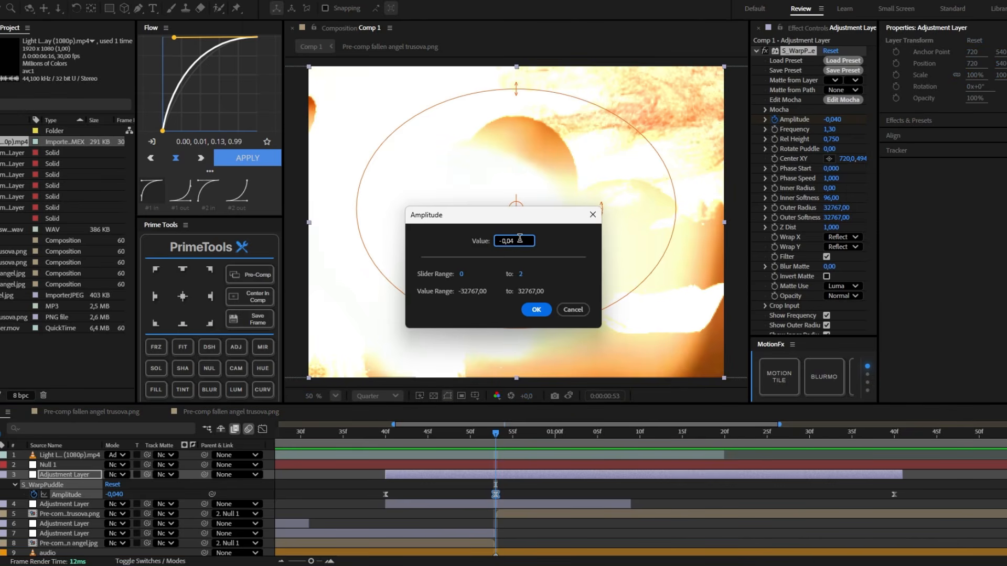
text(60)
key(Return)
click(177, 139)
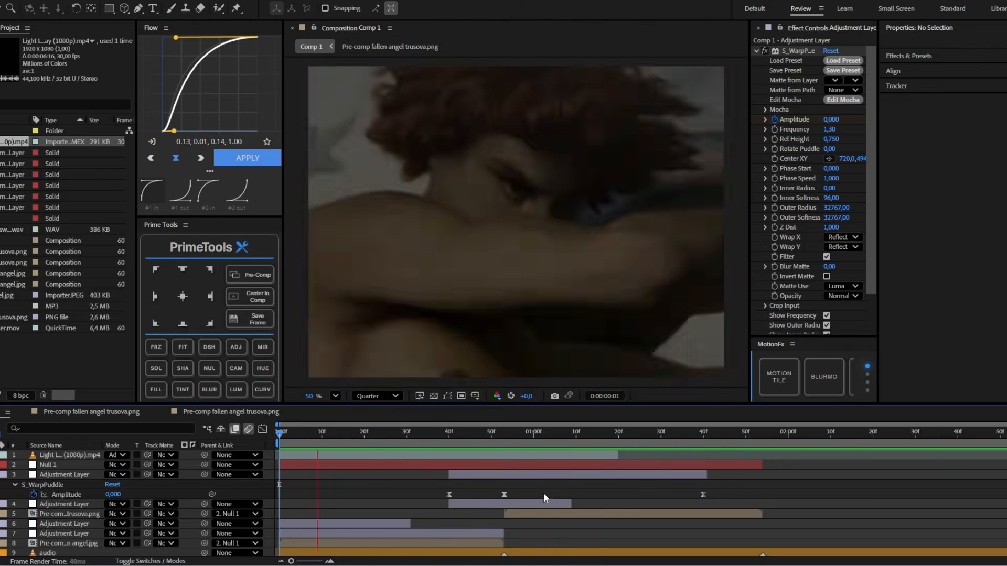
Step: Add a new adjustment layer above the puddle-warp layer, split it at frame 53 and delete the part before the clip change
click(537, 433)
click(538, 474)
drag(521, 213, 521, 222)
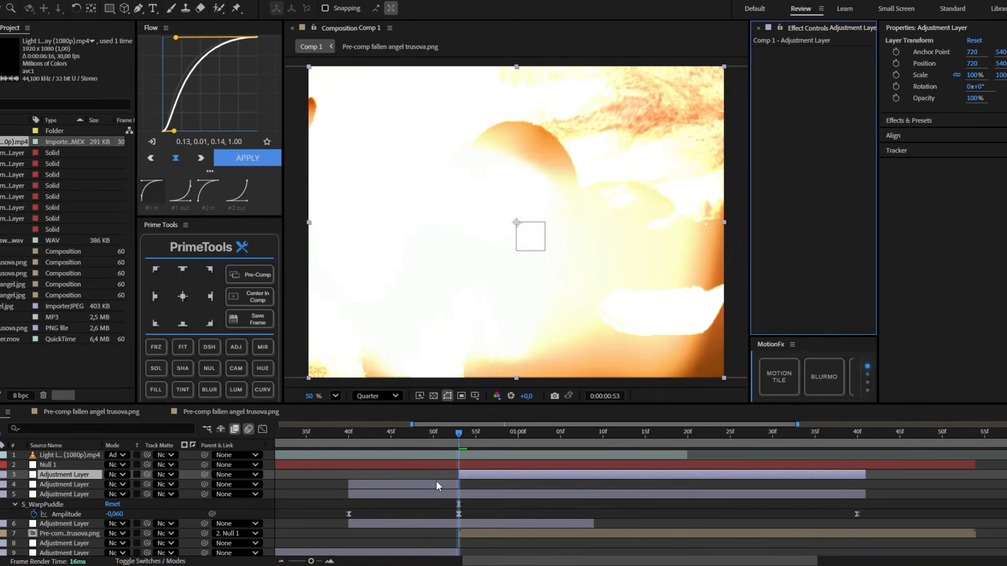
click(435, 484)
key(Delete)
Step: Apply BCC Directional Blur OBSOLETE to the new adjustment layer
click(474, 476)
key(ctrl+space)
text(direcv)
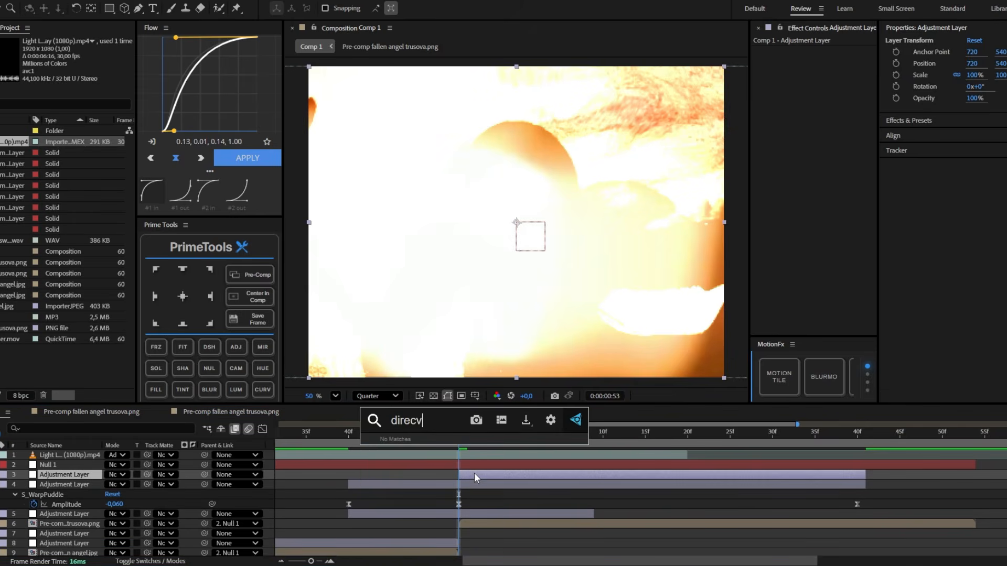
key(BackSpace)
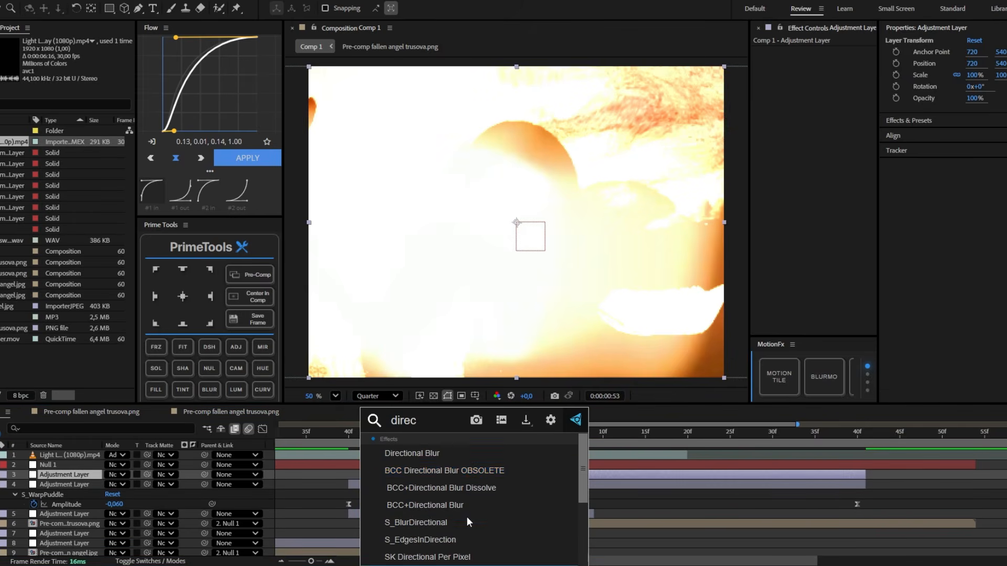
click(424, 467)
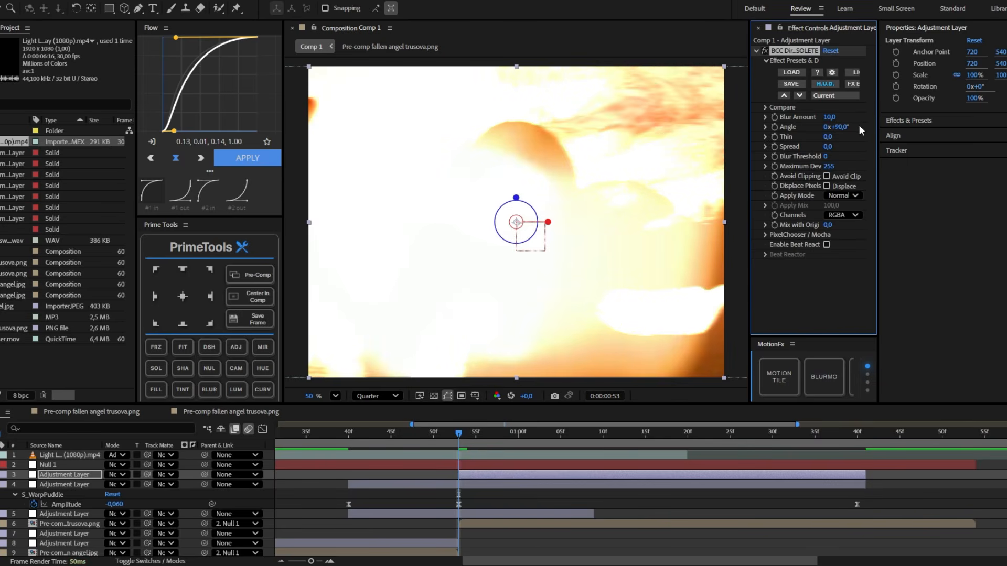
Step: Keyframe the directional blur's Blur Amount from 16 at frame 53 to 0 at 0:01:03
click(774, 116)
drag(829, 118, 834, 127)
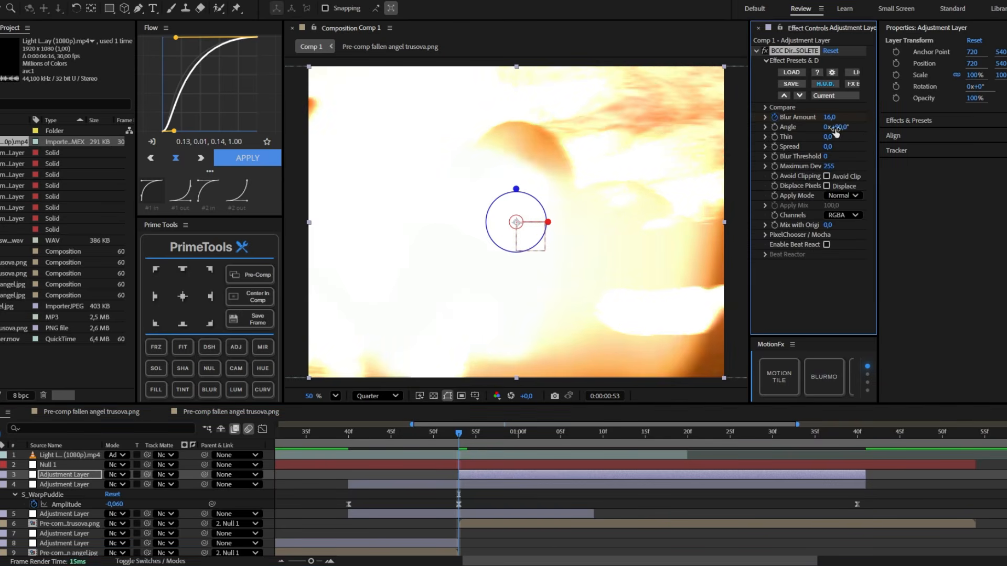
key(u)
drag(557, 440, 541, 440)
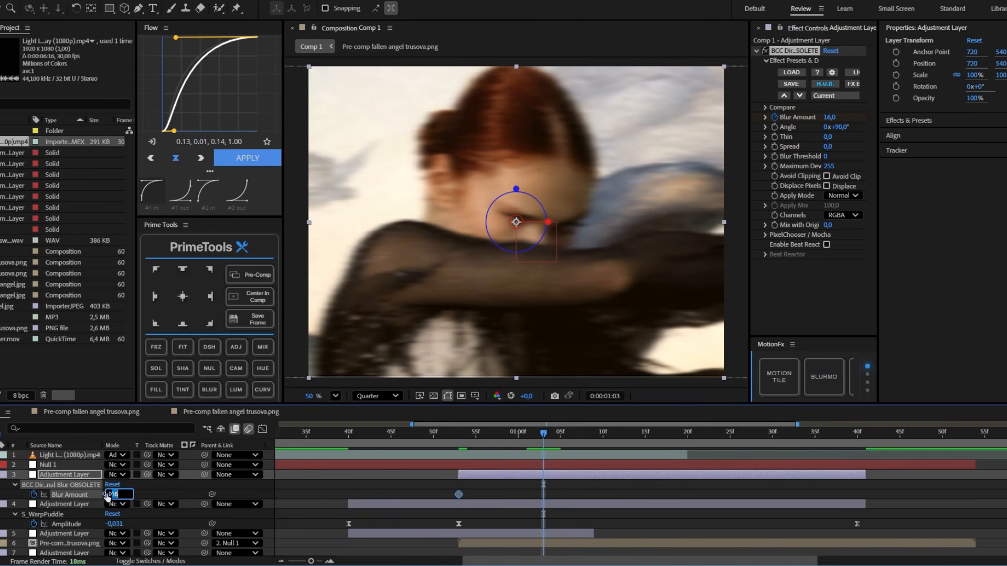
key(Return)
Step: Ease the Blur Amount keyframes with a 0.00, 0.01, 0.55, 0.99 curve and play back the composition
drag(562, 492, 421, 510)
click(151, 141)
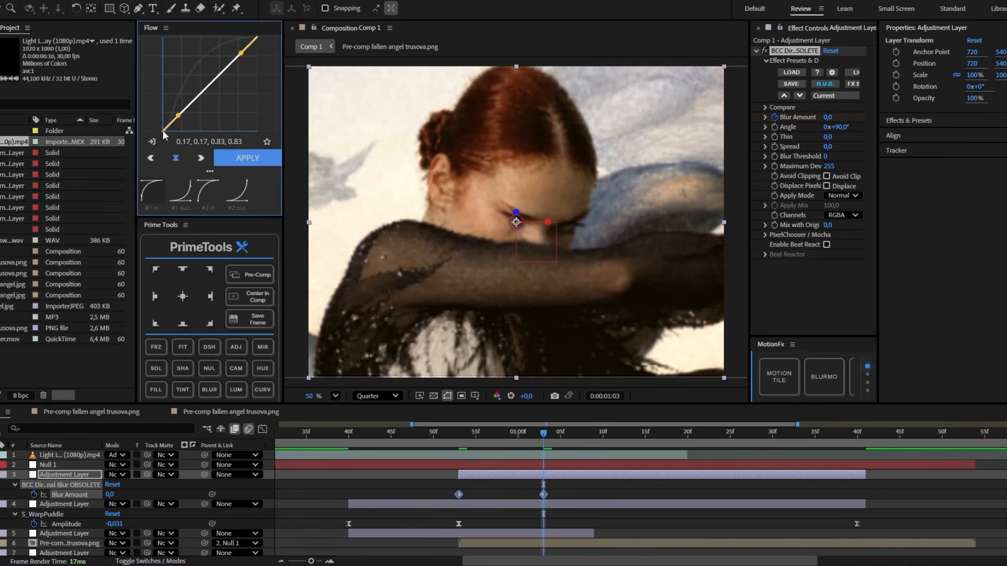
drag(179, 115, 163, 130)
drag(240, 53, 210, 37)
click(251, 161)
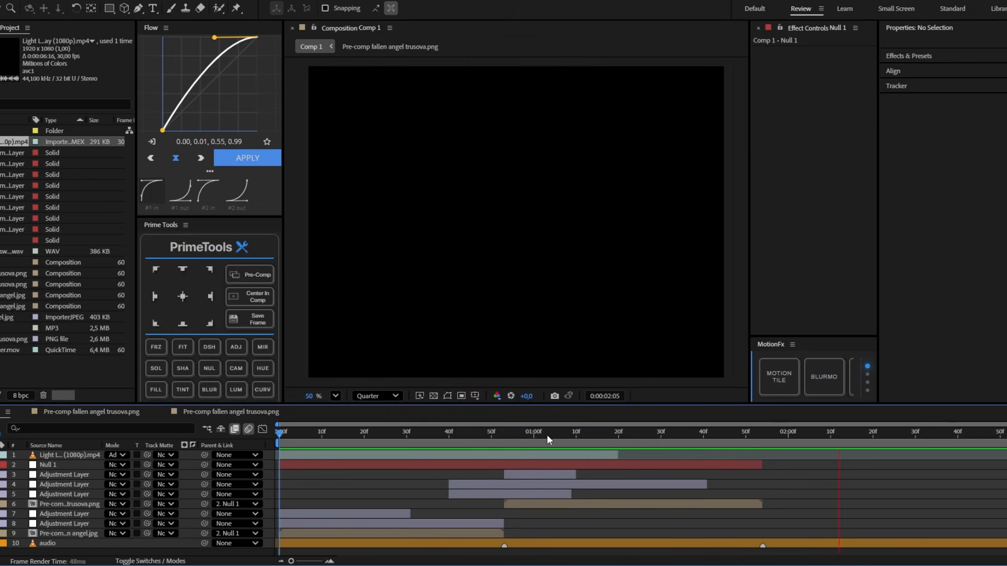
key(space)
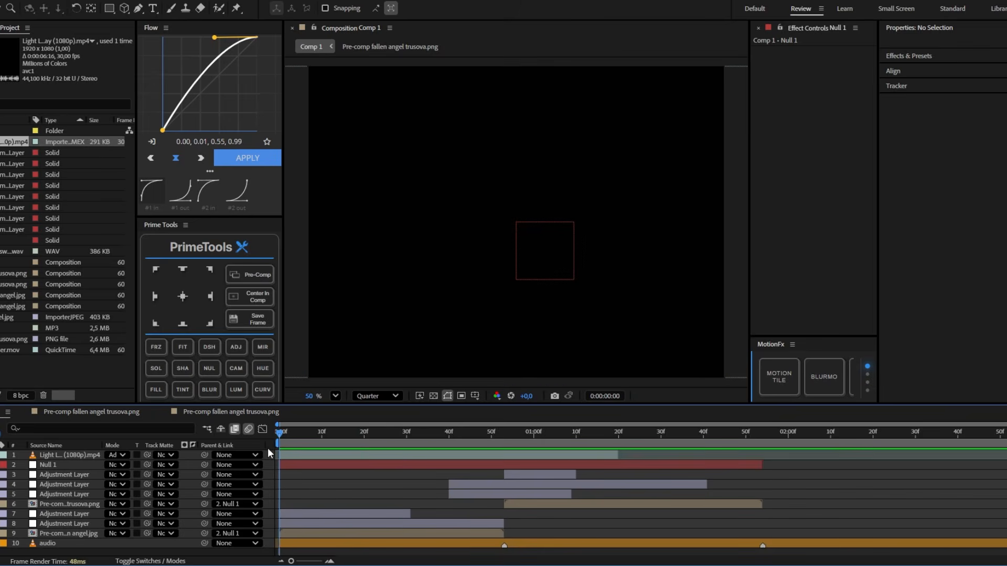
Step: Add zoom swoosh.wav to the top of Comp 1 and apply Bass & Treble with Treble at -70
drag(8, 250, 94, 443)
key(ctrl+space)
text(bass)
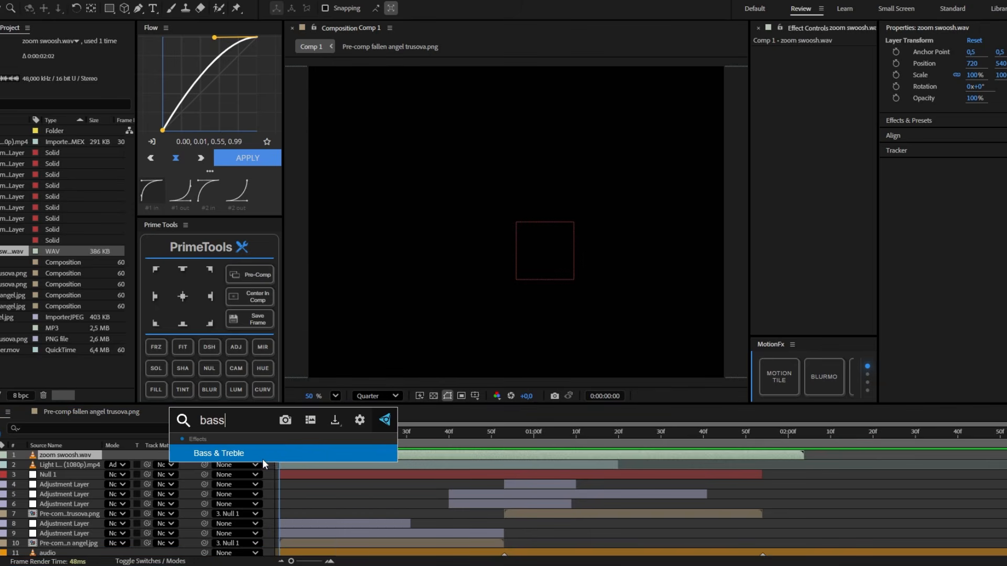
key(Return)
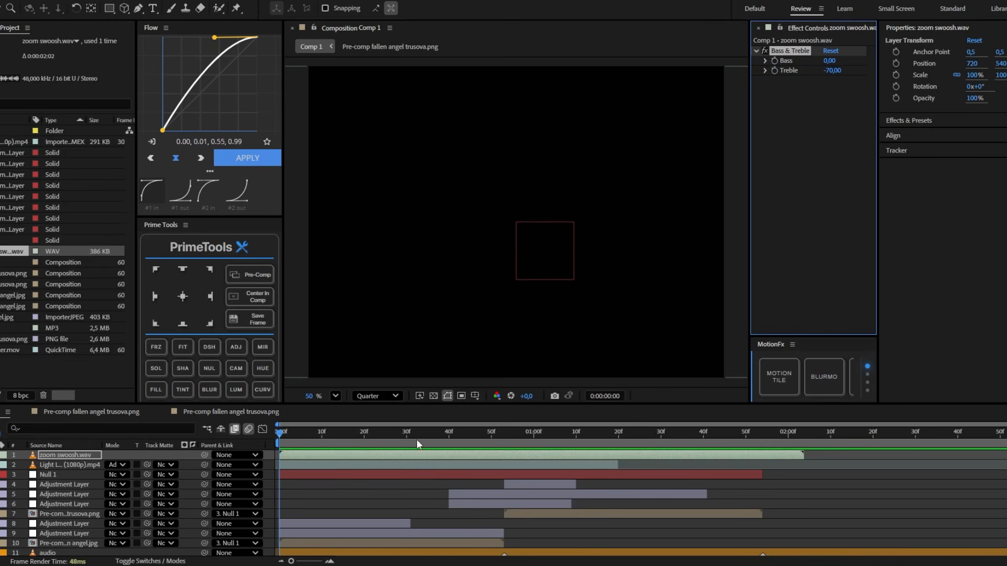
Step: Move the swoosh sound earlier and keyframe its Audio Levels from 0 dB at the start to -10 dB at frame 28
key(l)
key(l)
drag(389, 455, 281, 456)
key(l)
click(23, 465)
click(372, 437)
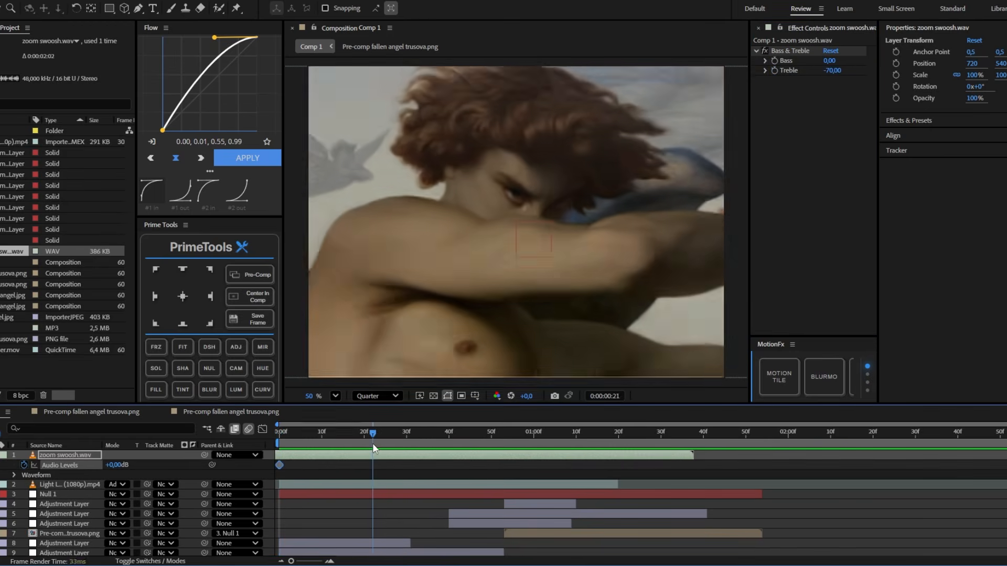
drag(373, 443, 398, 444)
drag(116, 465, 102, 464)
Step: Duplicate the swoosh sound and shift the copy to start at about frame 27, matching the clip change, and play it back
click(396, 455)
key(ctrl+d)
drag(389, 453, 546, 453)
key(l)
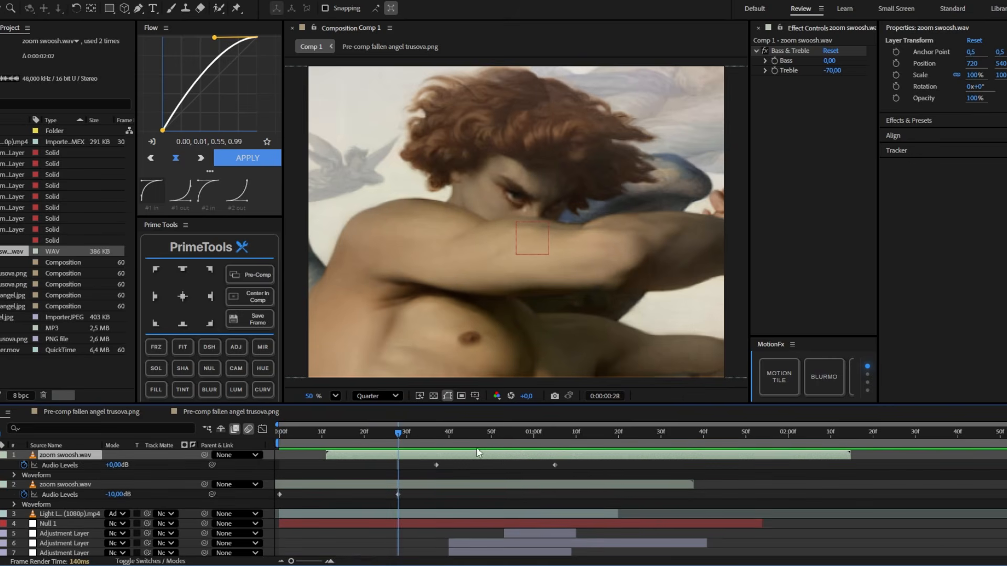
click(431, 435)
key(l)
key(l)
scroll(498, 483, down, 1)
drag(450, 435, 548, 458)
scroll(498, 483, up, 1)
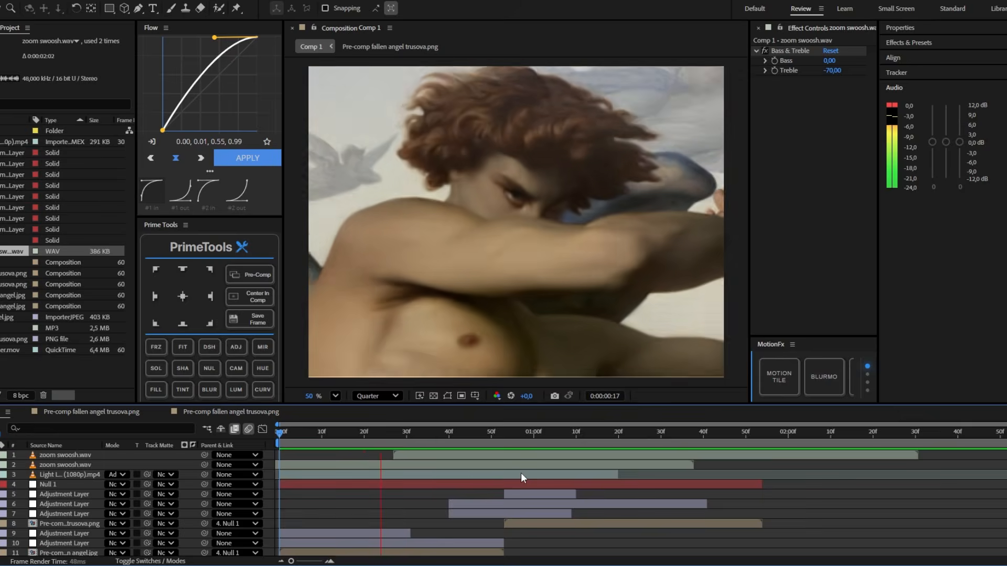
Step: Open the second clip's pre-comp and move the teaser video layer below the painting image
double_click(630, 523)
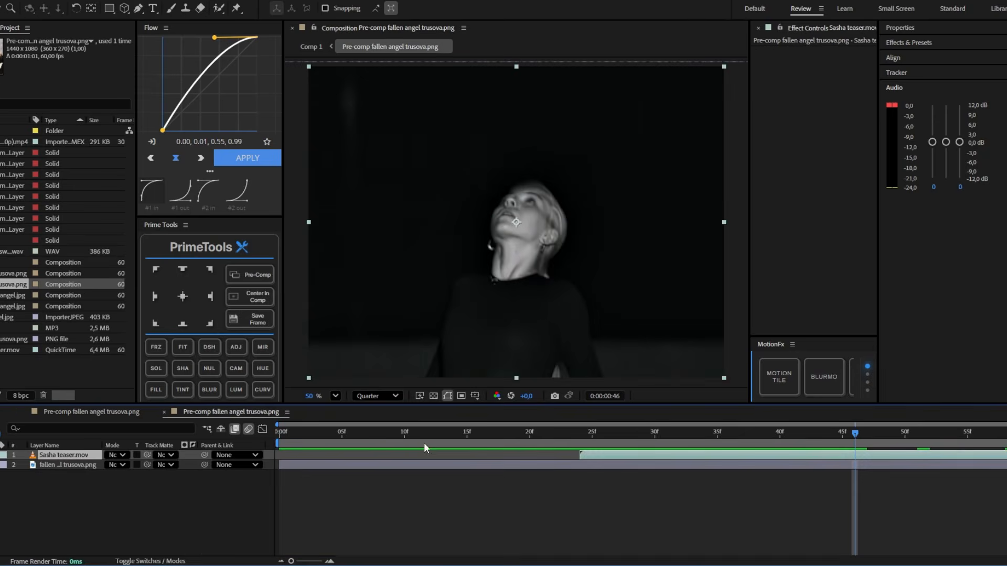
key(i)
drag(51, 455, 58, 479)
click(148, 560)
drag(556, 516, 562, 517)
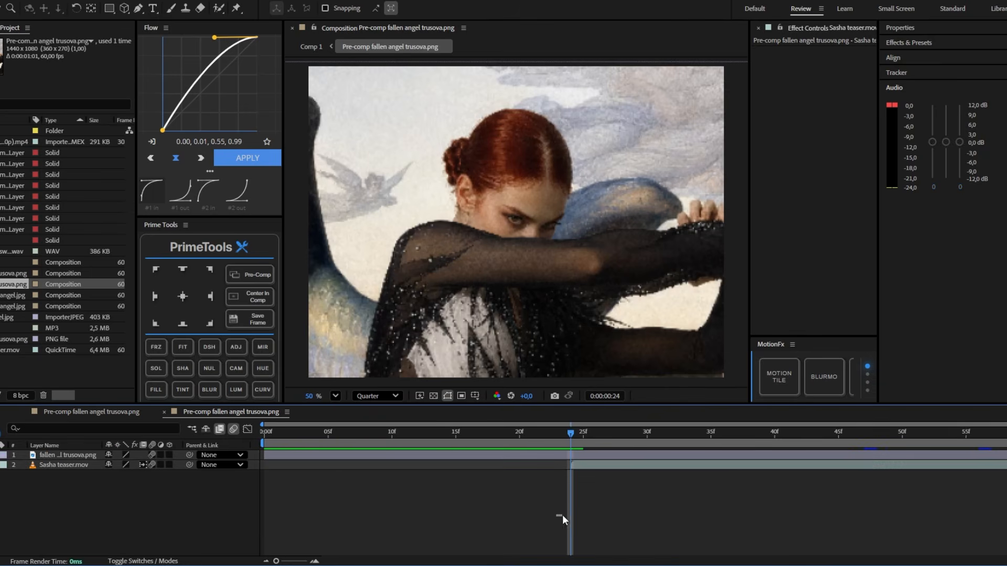
Step: Pre-compose the painting image and the teaser video separately
click(578, 454)
click(443, 433)
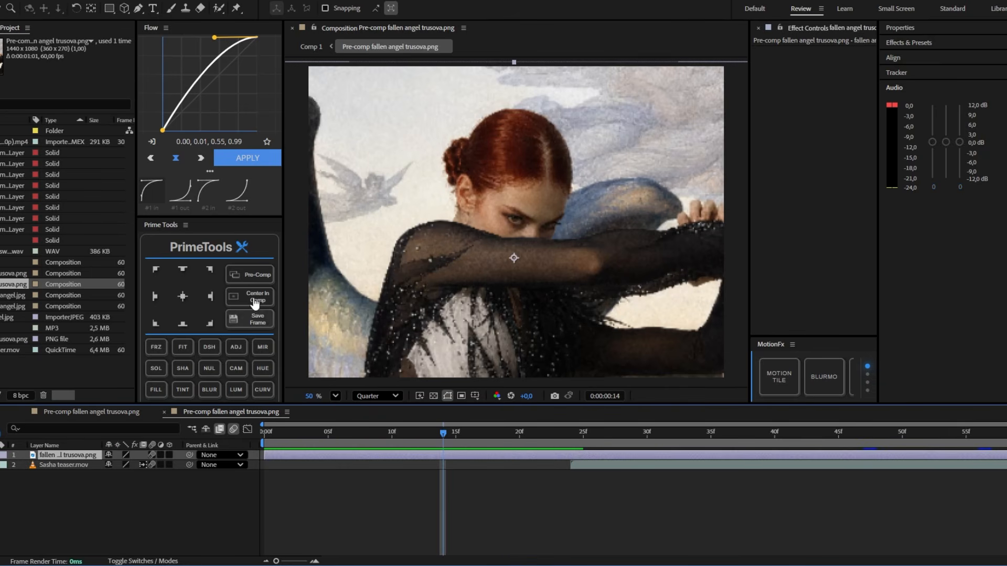
click(249, 274)
click(590, 465)
click(249, 274)
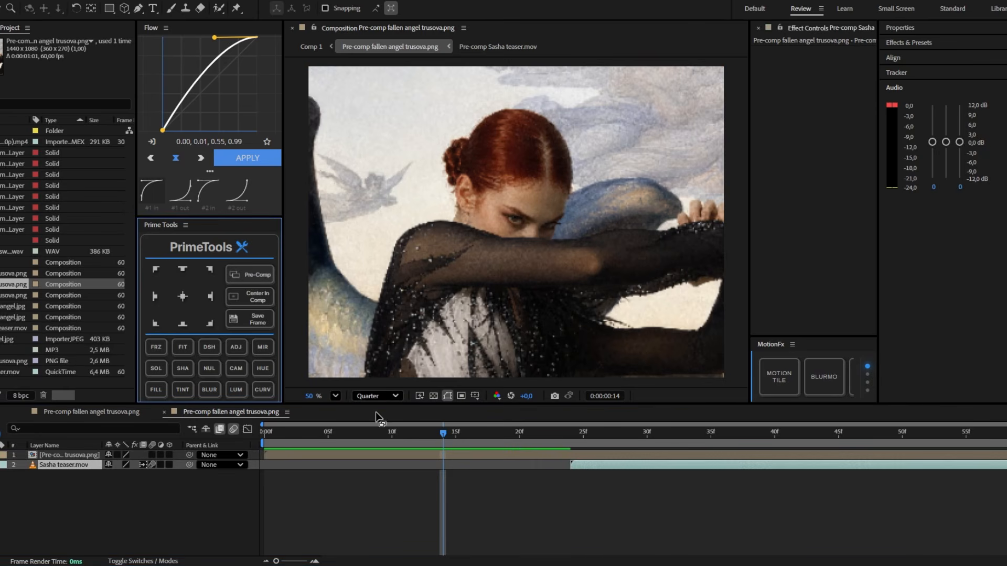
Step: Keyframe the painting pre-comp's Opacity from 100% at frame 21 to 0% at frame 36
click(471, 454)
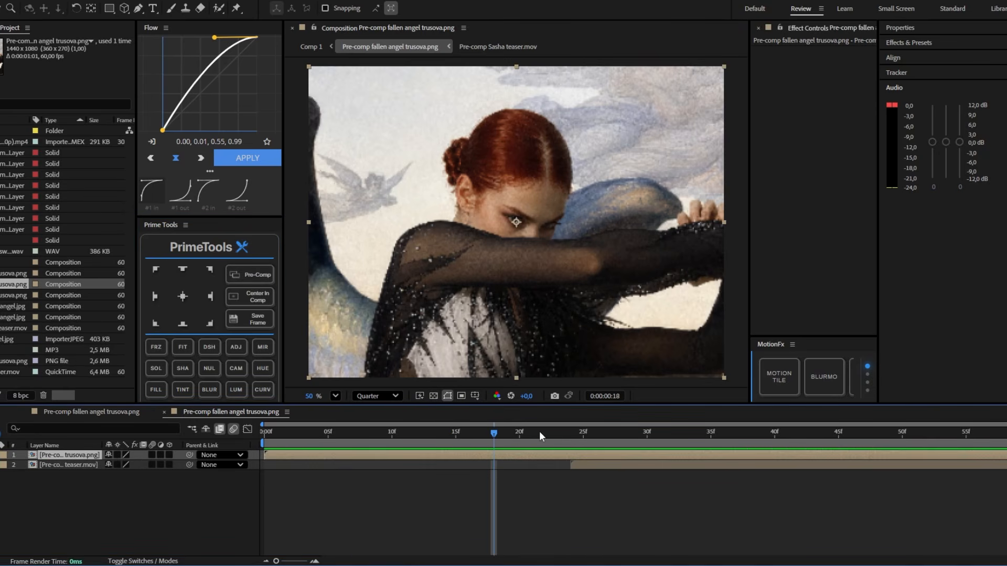
click(894, 26)
click(895, 98)
drag(494, 465, 532, 464)
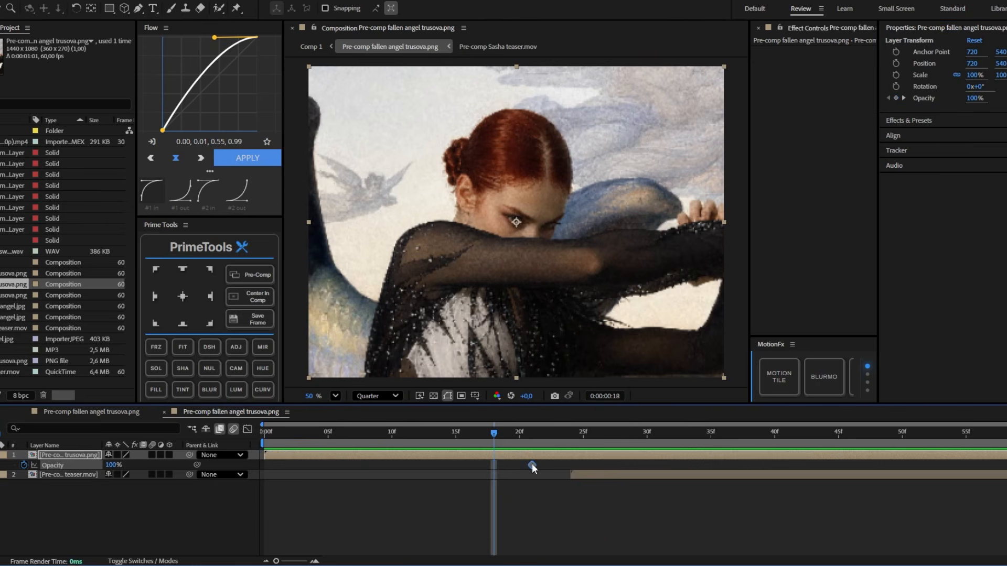
click(723, 433)
drag(109, 465, 53, 464)
Step: Apply Easy Ease to both Opacity keyframes and move the last one to frame 40
drag(753, 464, 496, 482)
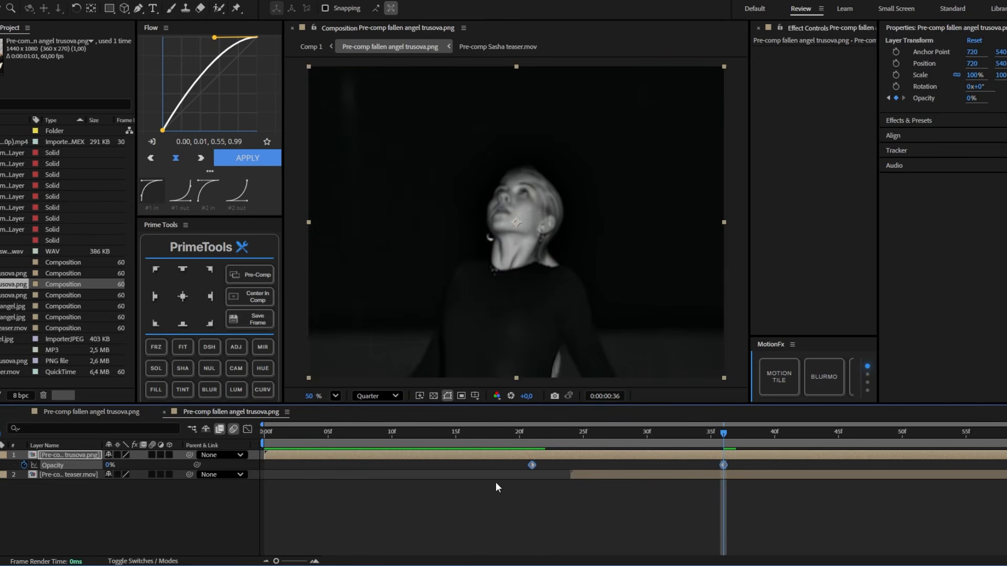
key(F9)
click(698, 464)
click(718, 465)
drag(725, 466, 782, 465)
Step: Apply Gradient Wipe to the painting pre-comp with the playhead at frame 21
drag(724, 435, 536, 448)
key(ctrl+space)
text(grad)
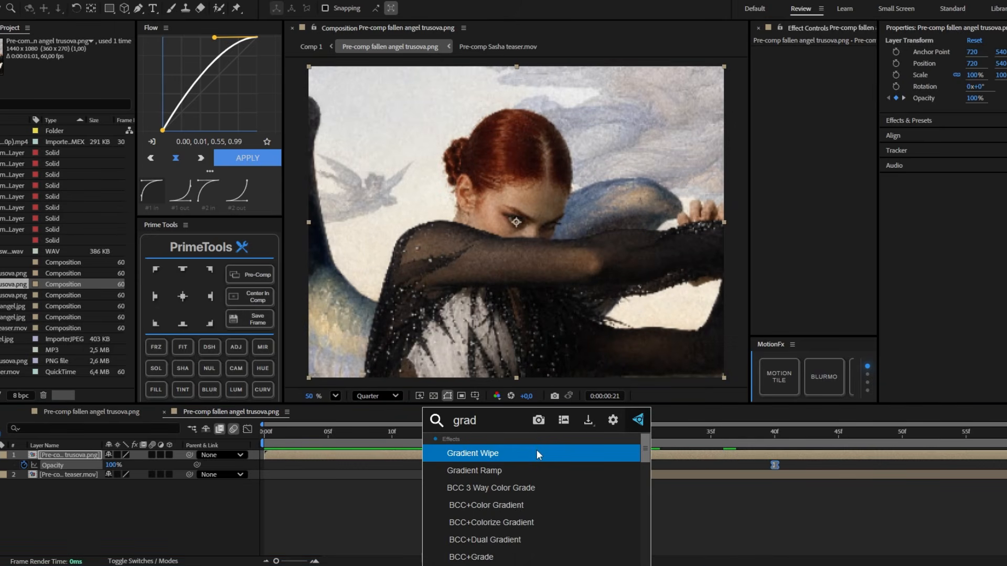
click(527, 455)
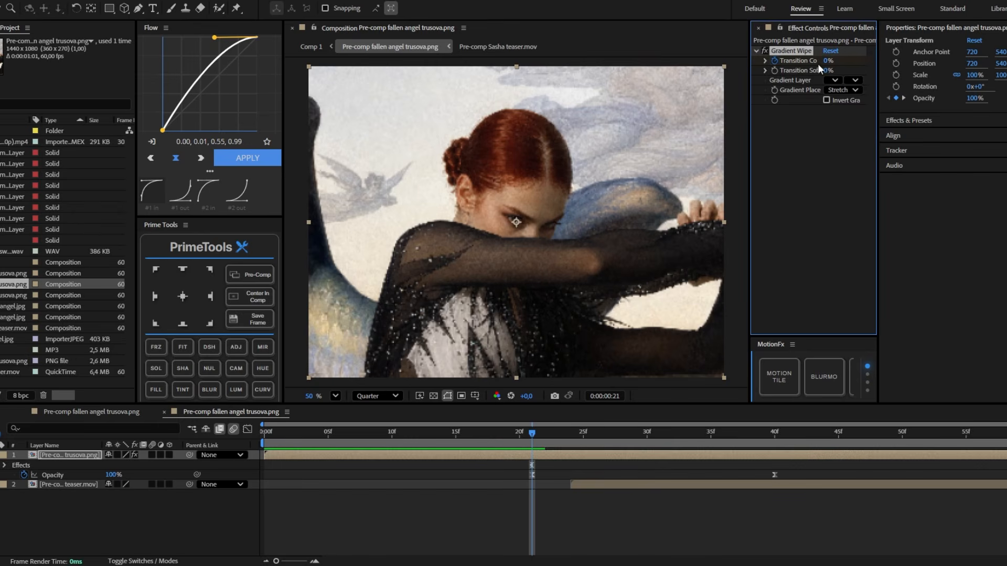
Step: Keyframe Gradient Wipe's Transition Completion from 0% at frame 21 to 100% at frame 46, and select the layer's keyframes
key(u)
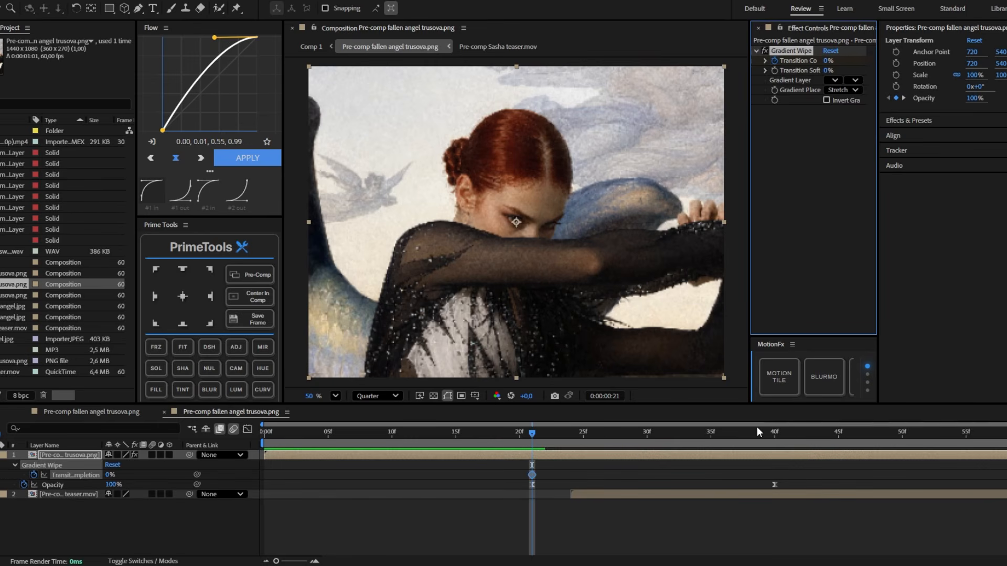
drag(758, 431, 850, 433)
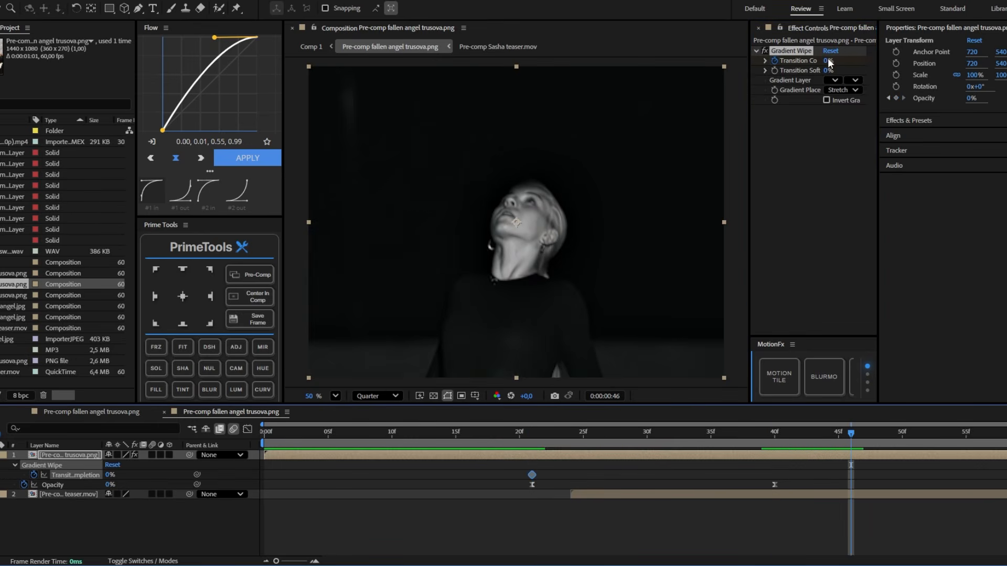
drag(828, 62, 963, 66)
drag(868, 464, 458, 503)
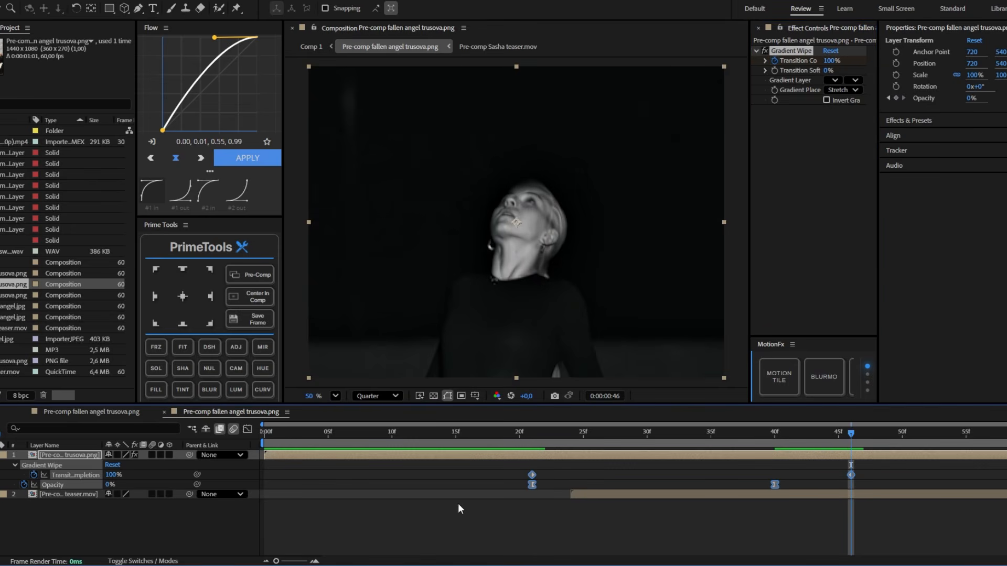
Step: Shift all Gradient Wipe and Opacity keyframes one frame later, so the transition starts at frame 22
click(583, 524)
drag(399, 433, 326, 443)
drag(326, 443, 264, 443)
drag(430, 477, 865, 493)
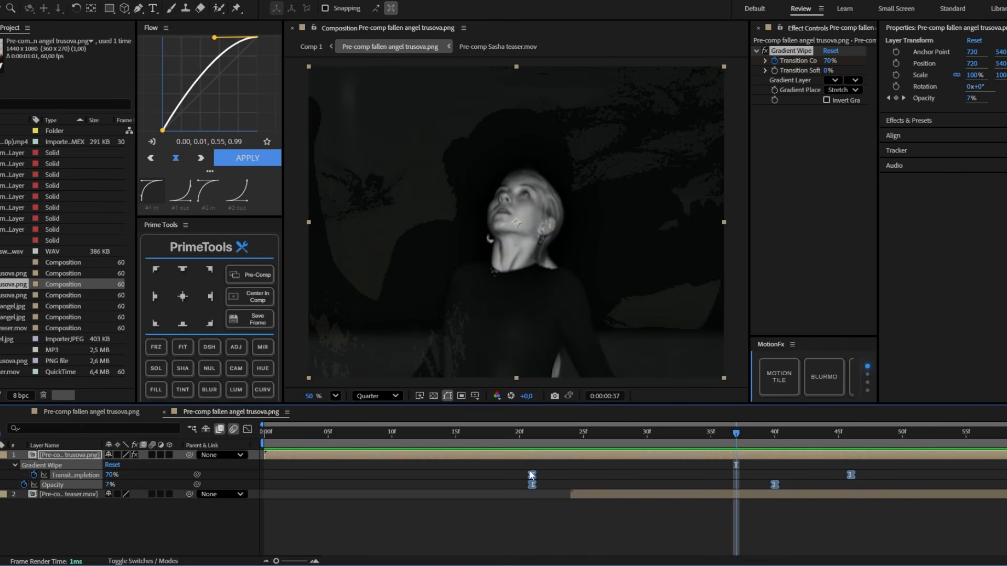
drag(532, 478, 546, 479)
Step: Open the Sasha teaser pre-comp and keyframe the clip's Scale from 75% at 0:00:06:46 to 100% at 0:00:06:56
click(569, 434)
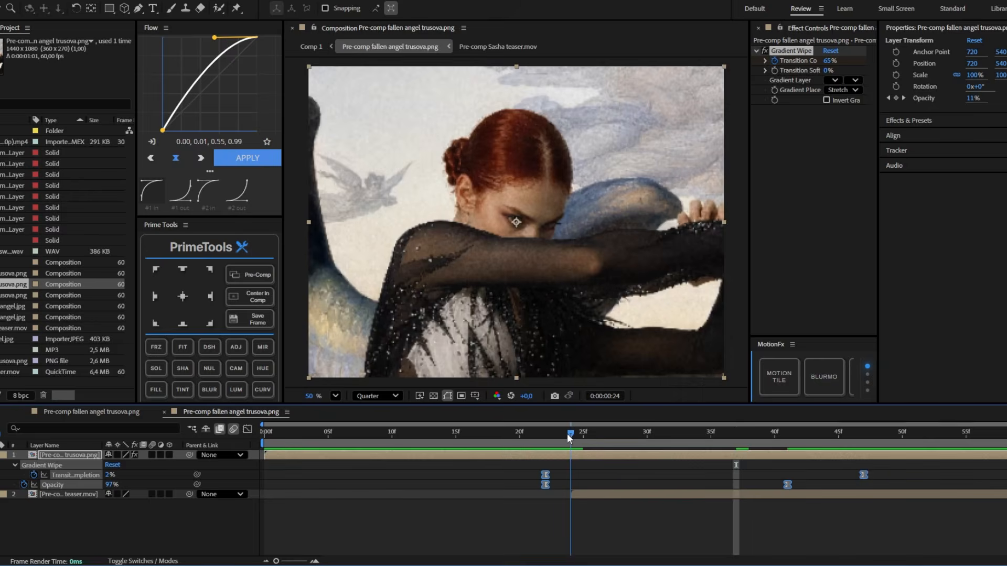
double_click(585, 494)
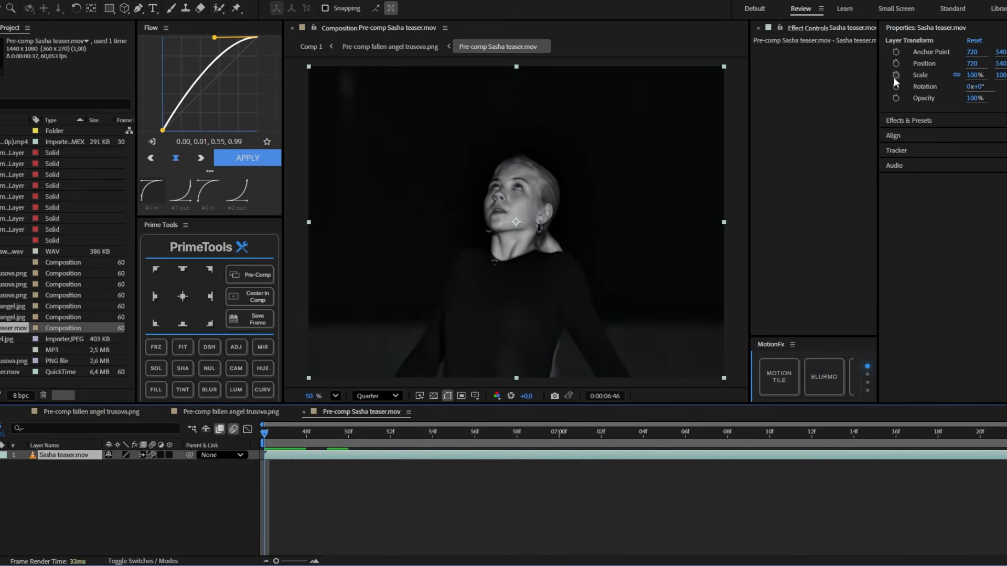
click(896, 77)
drag(967, 76, 956, 77)
click(496, 436)
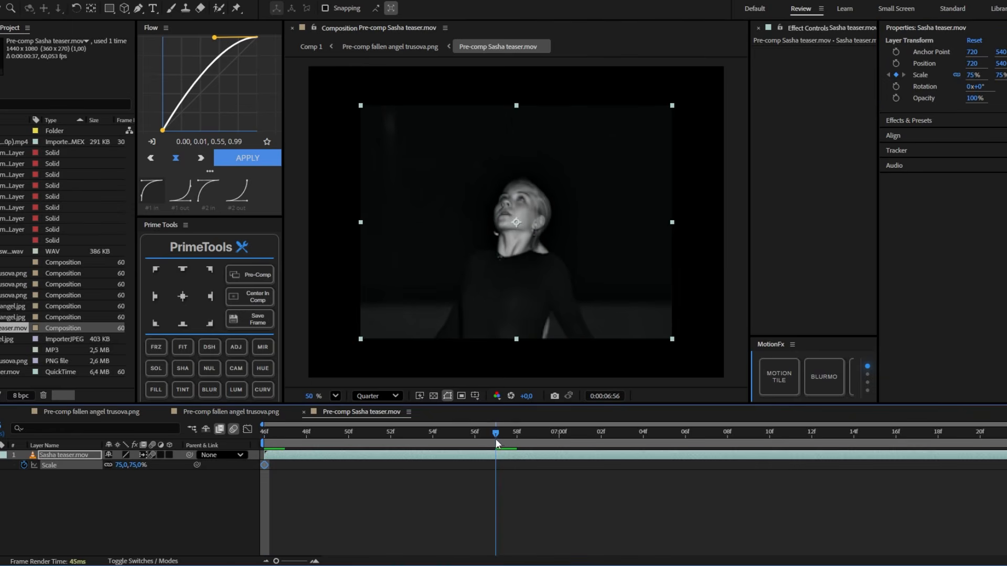
click(122, 464)
text(100)
key(Return)
Step: Apply Easy Ease to the Scale keyframes and shape their Flow curve to 0.08, 0.01, 0.09, 1.01
key(F9)
click(151, 142)
drag(225, 38, 171, 37)
drag(193, 131, 171, 131)
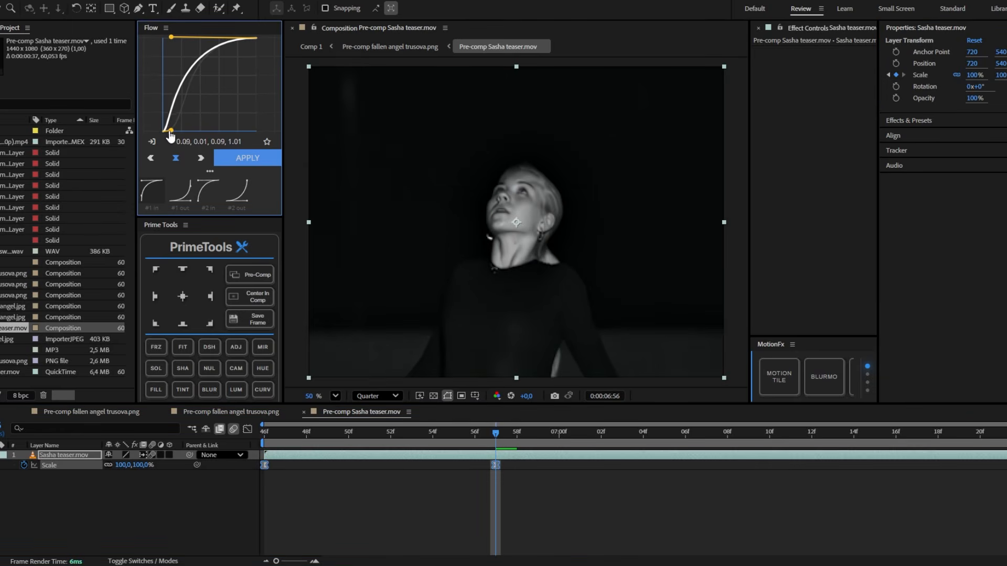
drag(309, 432, 256, 465)
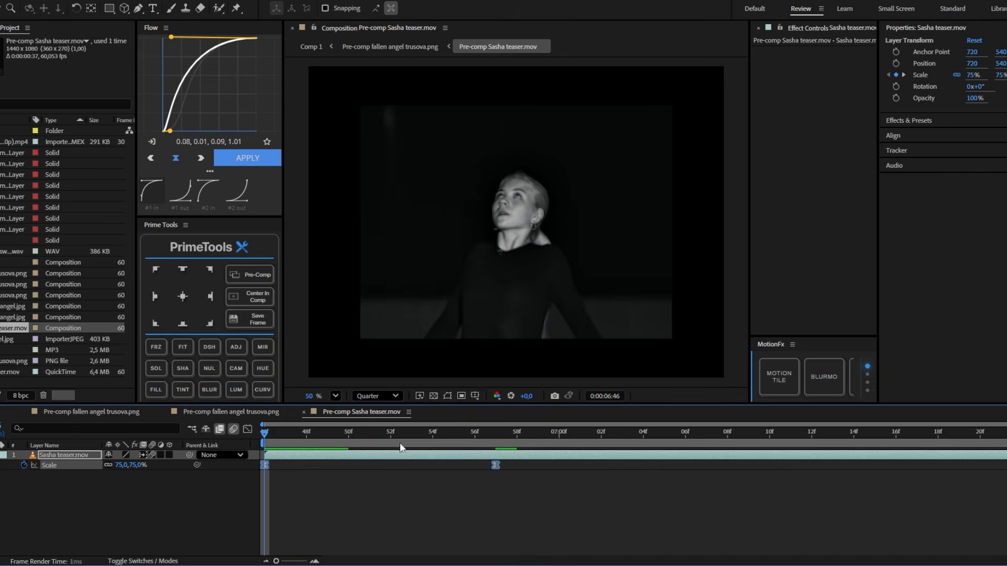
Step: Apply Motion Tile to the teaser clip with Mirror Edges, output width 360 and output height 350, and preview it
click(328, 436)
key(ctrl+space)
text(mot)
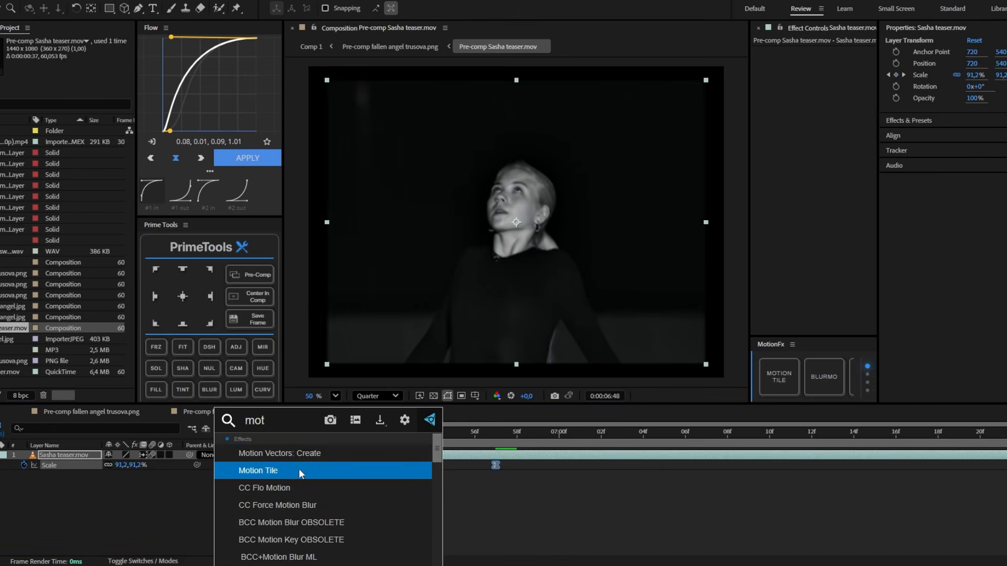
click(300, 472)
click(843, 110)
drag(831, 100, 847, 89)
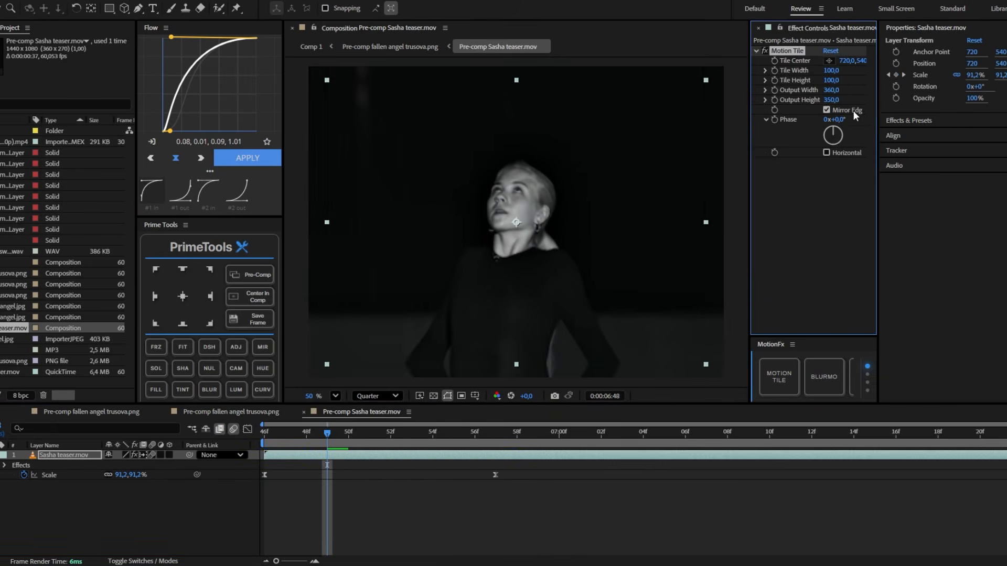
click(680, 484)
key(space)
Step: Back in the fallen angel pre-comp, set the nested teaser layer's Scale to 63%
click(302, 412)
drag(692, 438, 732, 505)
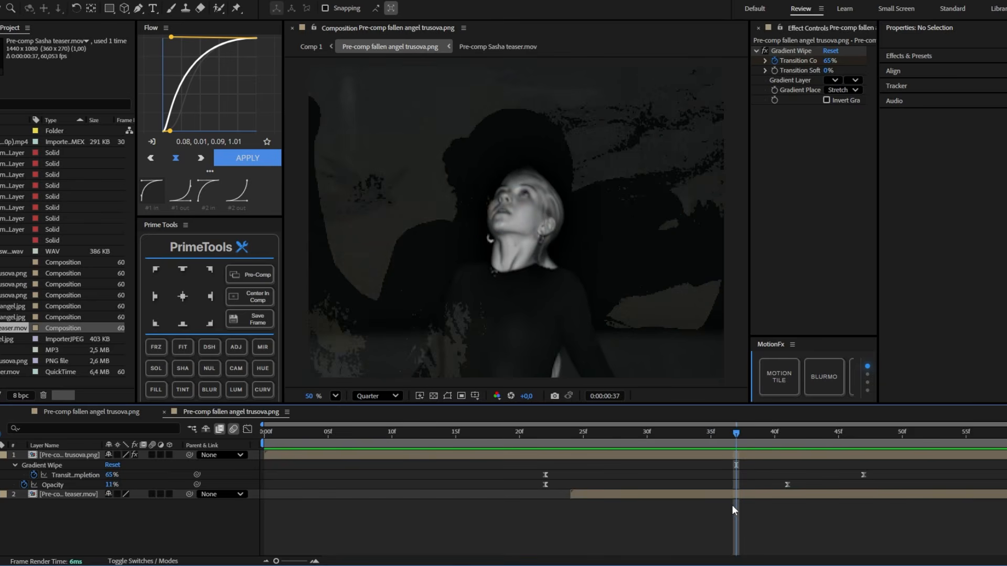
click(732, 494)
click(603, 467)
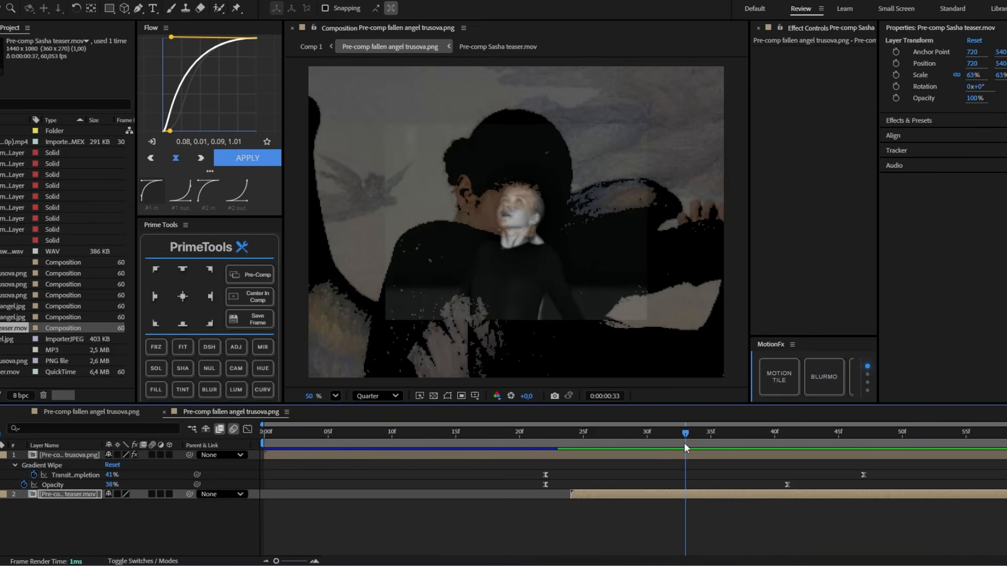
drag(684, 443, 710, 455)
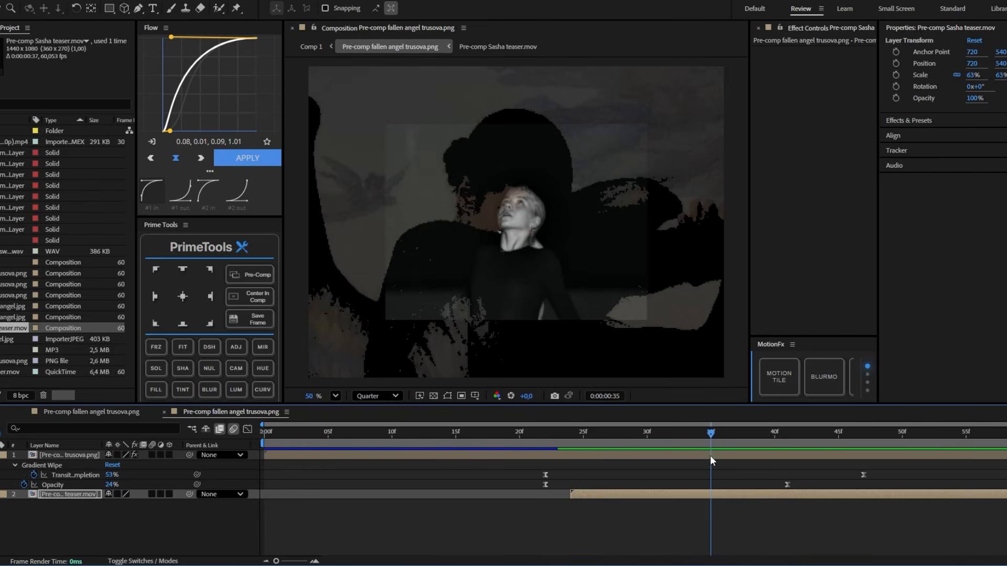
Step: Apply Motion Tile to the nested teaser layer with Mirror Edges and a larger output size, and preview the transition
key(ctrl+space)
text(mno)
key(BackSpace)
key(BackSpace)
key(BackSpace)
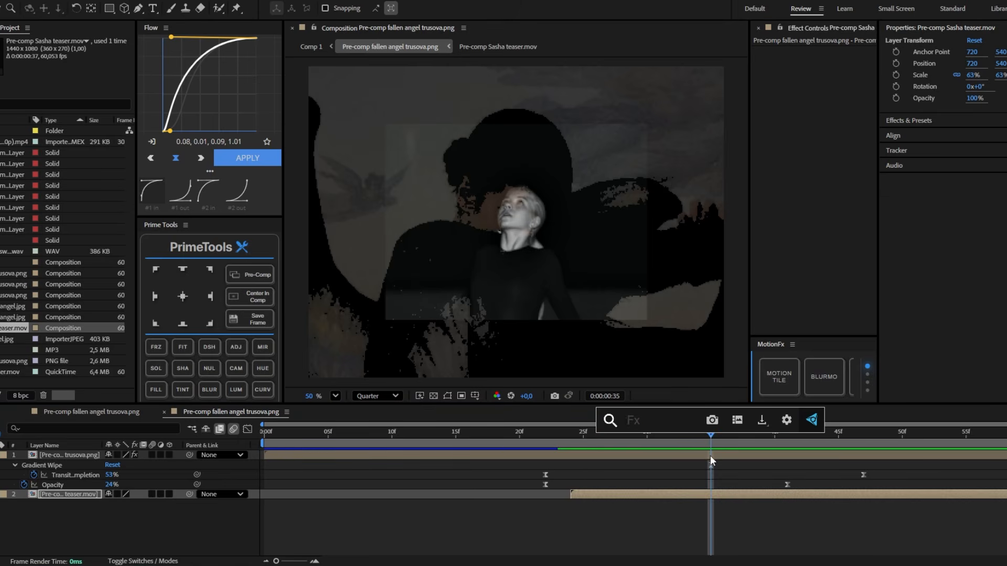
text(mot)
click(690, 467)
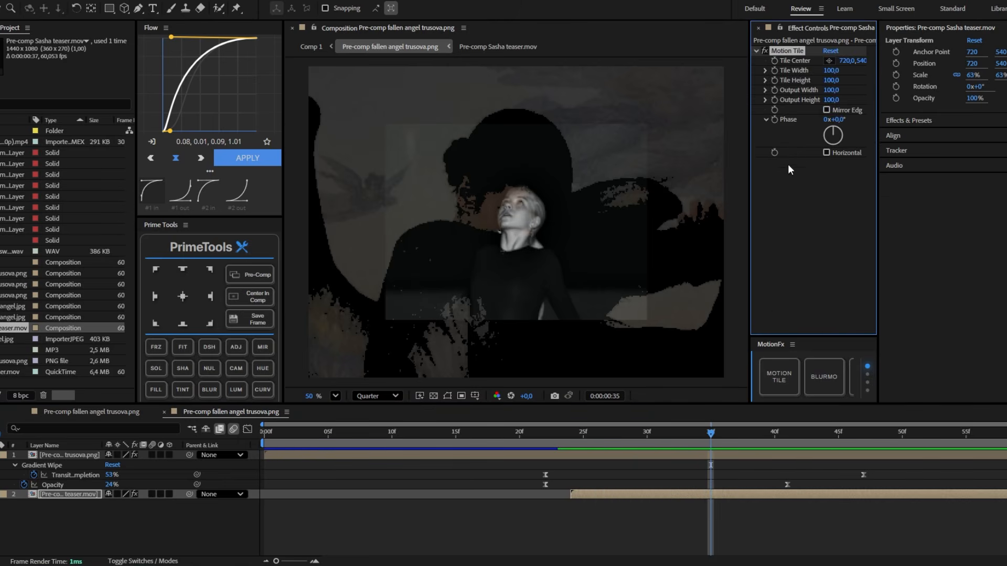
click(829, 110)
drag(831, 100, 845, 93)
click(775, 540)
key(space)
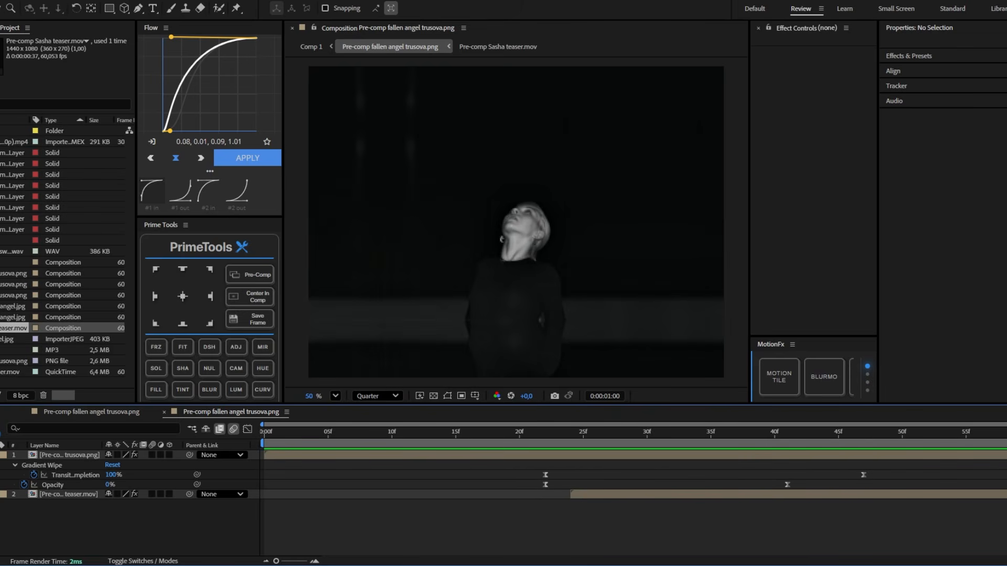
Step: Open the Sasha teaser pre-comp again and pre-compose its clip layer
double_click(1003, 495)
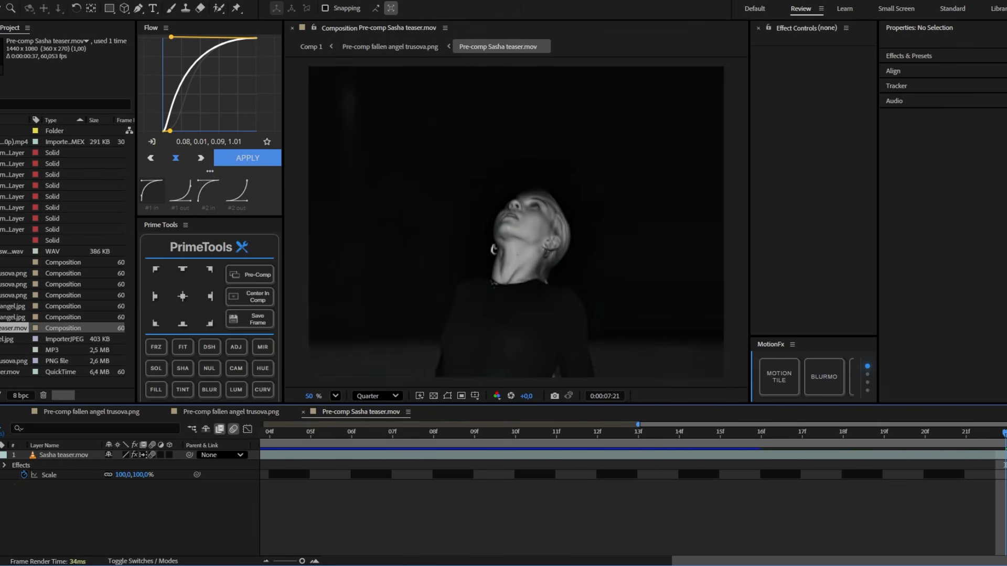
drag(945, 451, 1001, 463)
click(833, 452)
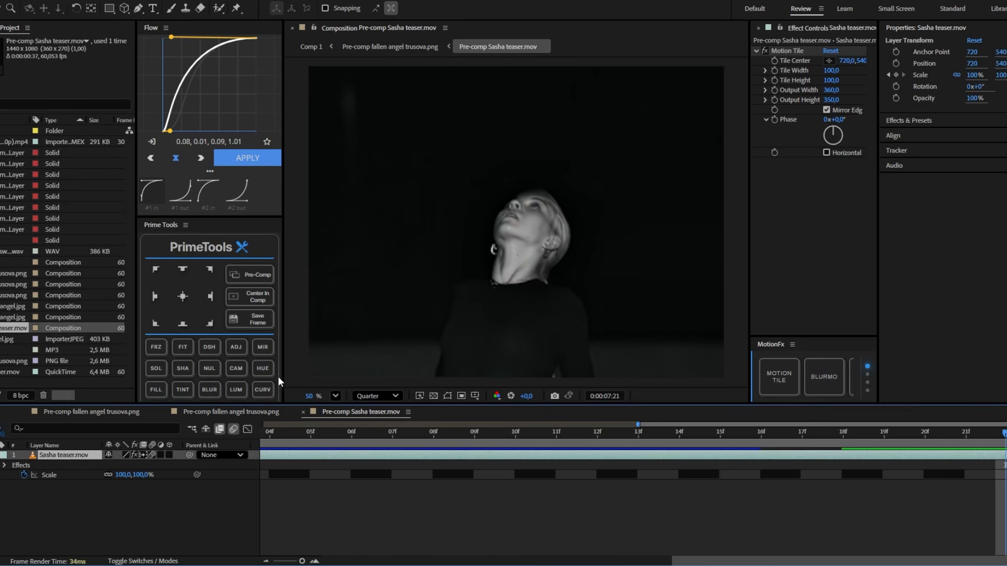
scroll(414, 467, down, 3)
drag(397, 439, 538, 451)
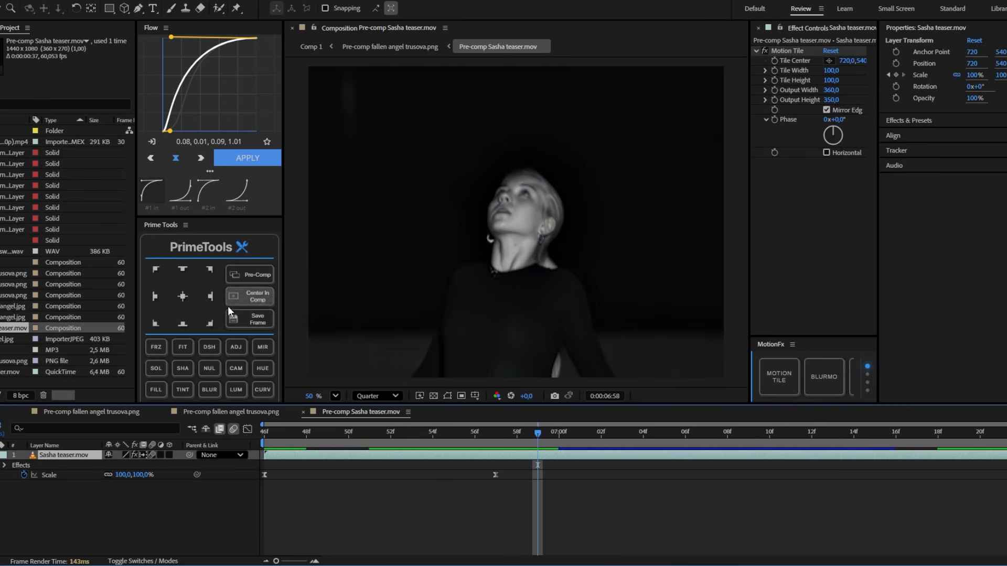
click(255, 276)
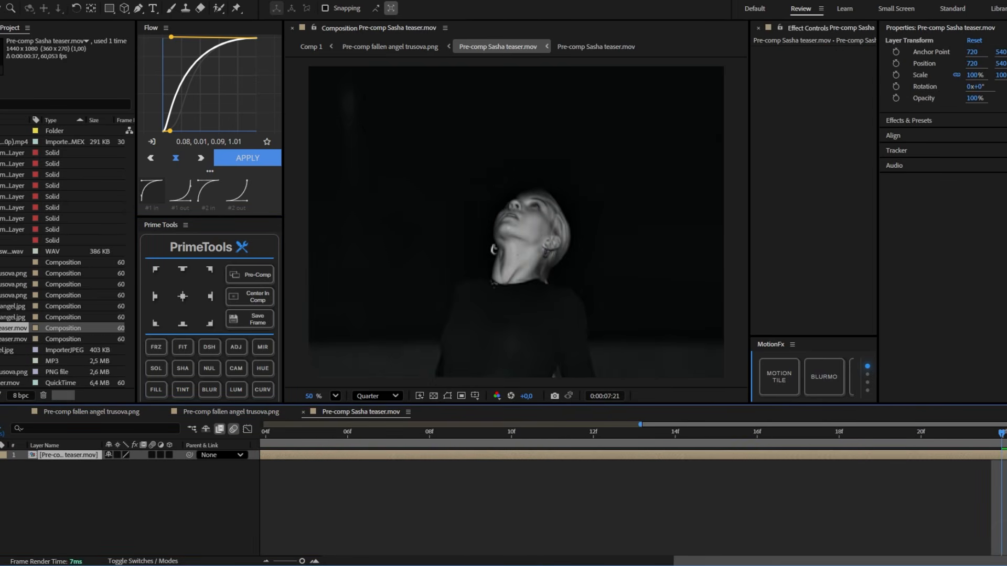
Step: Split the pre-composed teaser layer at 0:00:07:21, 07:20, 07:19 and 07:18 to get single-frame segments
key(ctrl+shift+d)
drag(1000, 440, 879, 439)
click(979, 464)
key(ctrl+shift+d)
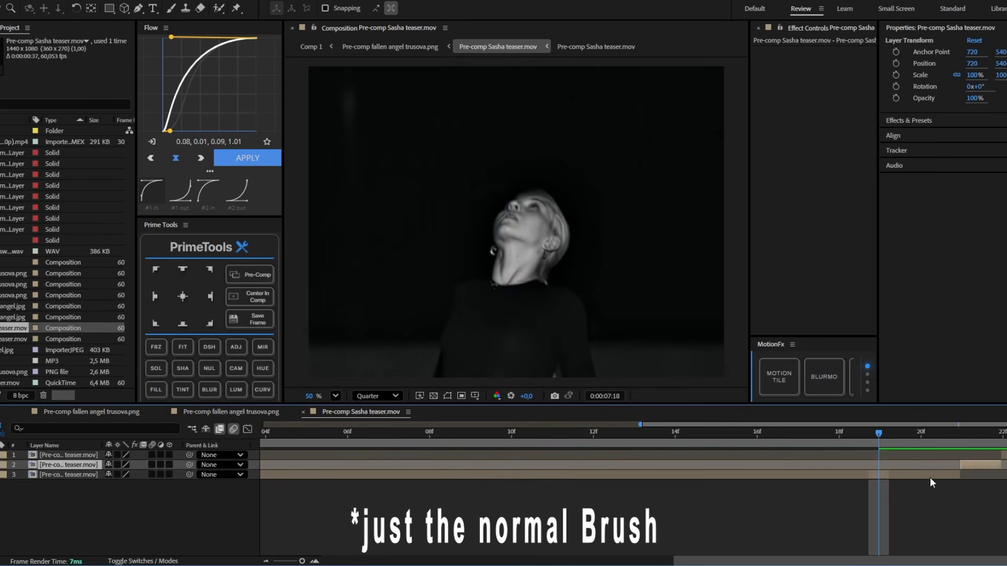
click(929, 477)
click(924, 442)
key(ctrl+shift+d)
key(Page_Up)
click(905, 484)
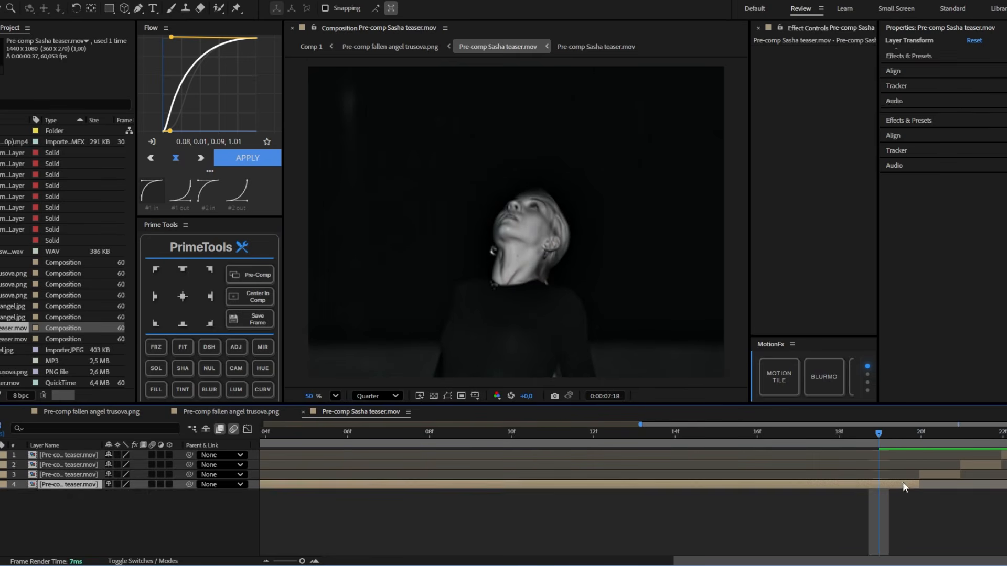
key(ctrl+shift+d)
Step: Paint white brush strokes along the woman's arm on the segment at 0:00:07:18
click(171, 8)
double_click(592, 377)
drag(598, 351, 589, 312)
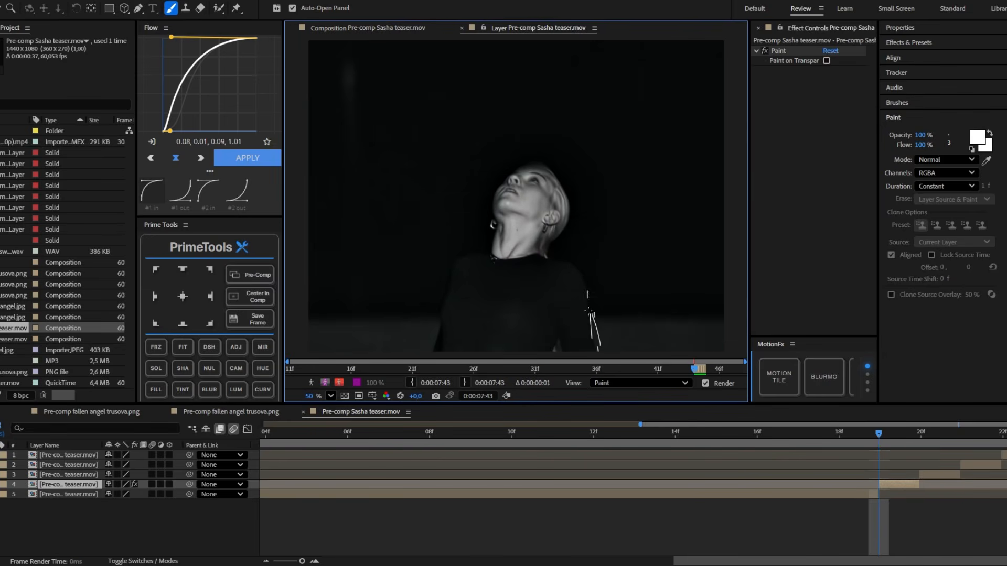
click(461, 28)
Step: Paint a white brush outline around the woman's head and neck on the segment at 0:00:07:20
click(913, 440)
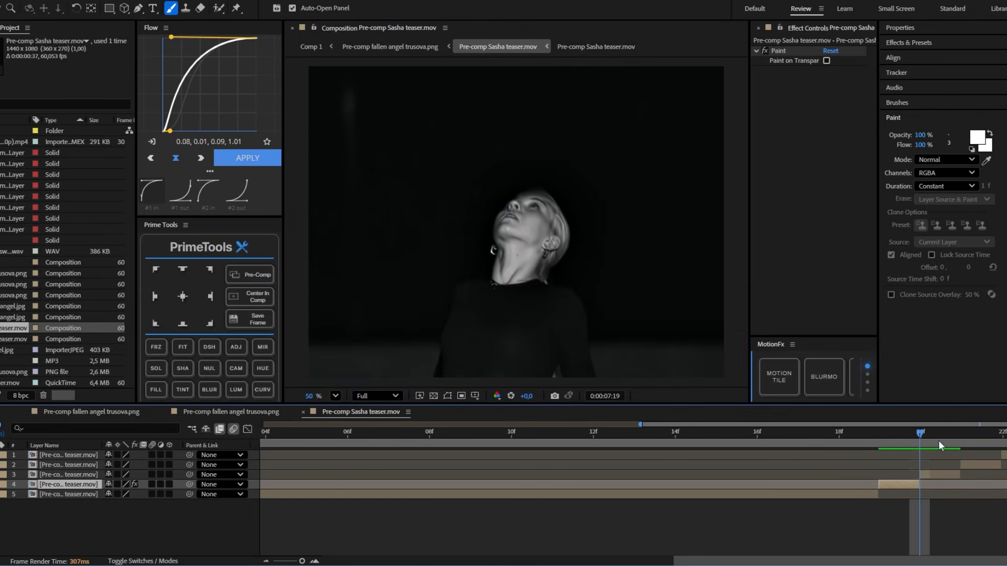
key(Page_Down)
click(977, 463)
double_click(982, 463)
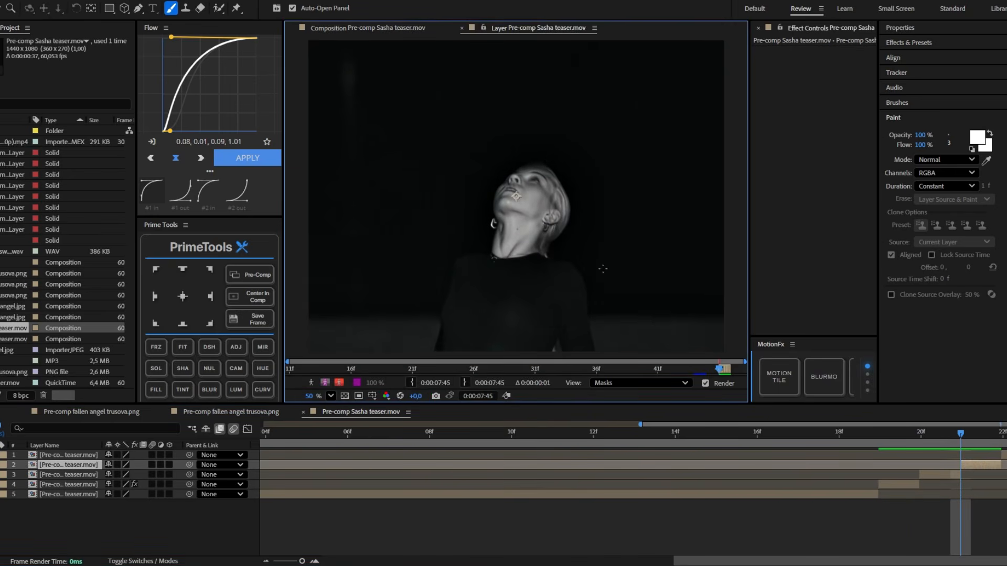
drag(548, 257, 516, 255)
drag(562, 192, 556, 246)
key(ctrl+w)
Step: Scribble white brush strokes over the woman's face and neck on the segment at 0:00:07:21
click(995, 440)
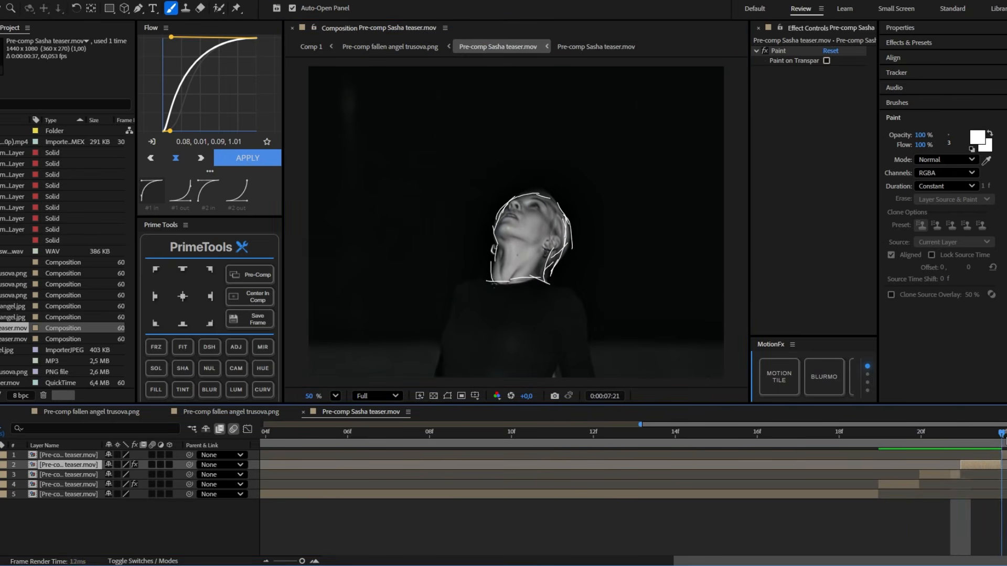
double_click(1002, 454)
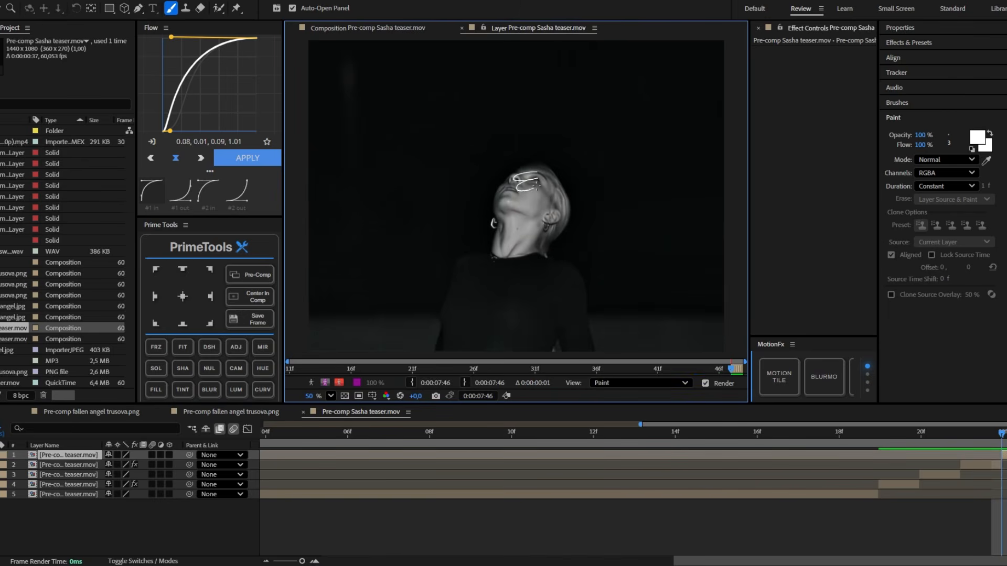
drag(553, 205, 527, 213)
key(ctrl+w)
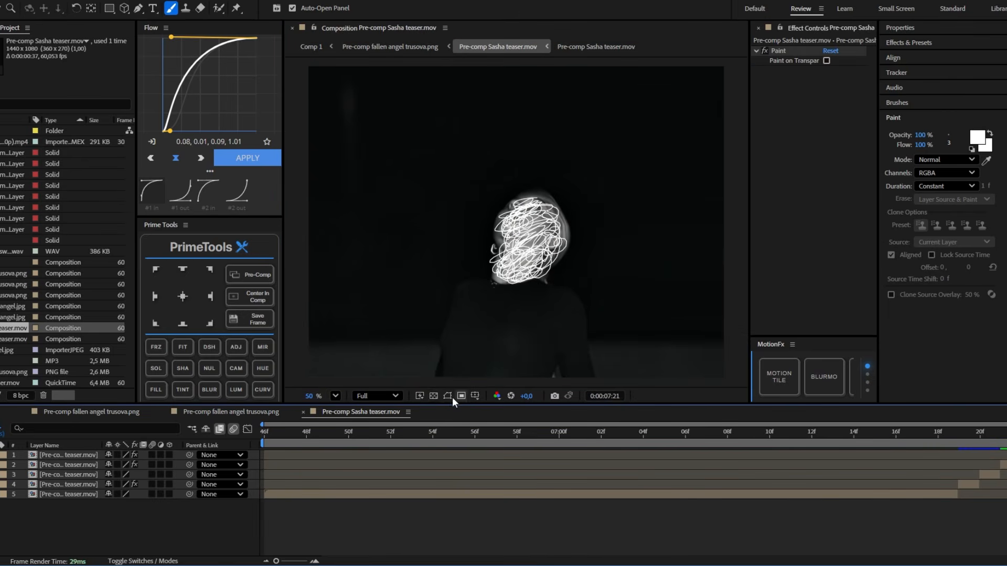
Step: Set the preview resolution to Quarter and play back the painted frames
click(377, 396)
click(385, 474)
scroll(457, 477, down, 3)
key(space)
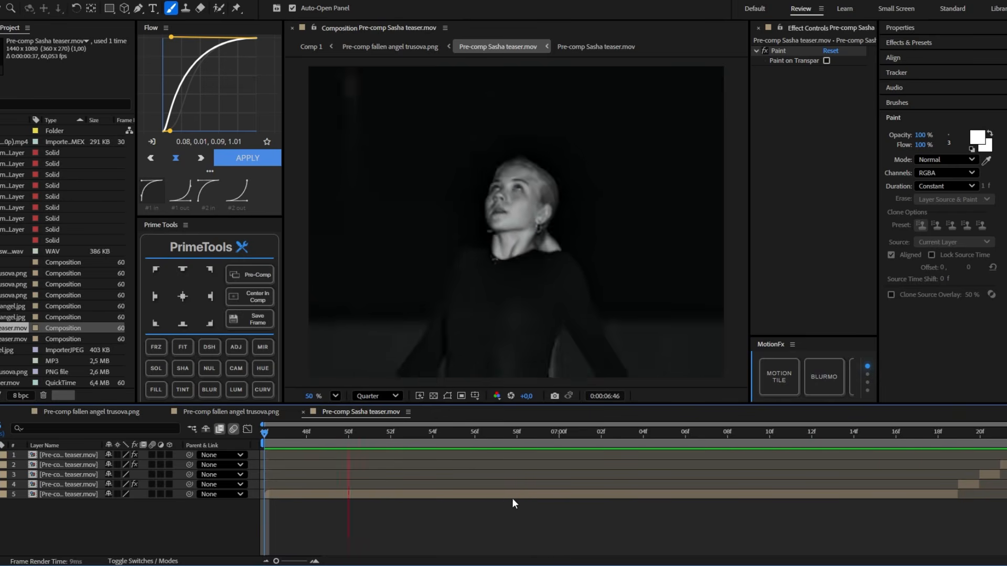
Step: In Comp 1, add an adjustment layer above the painting pre-comp and trim it to start at 0:00:01:52
click(4, 412)
drag(715, 438, 697, 442)
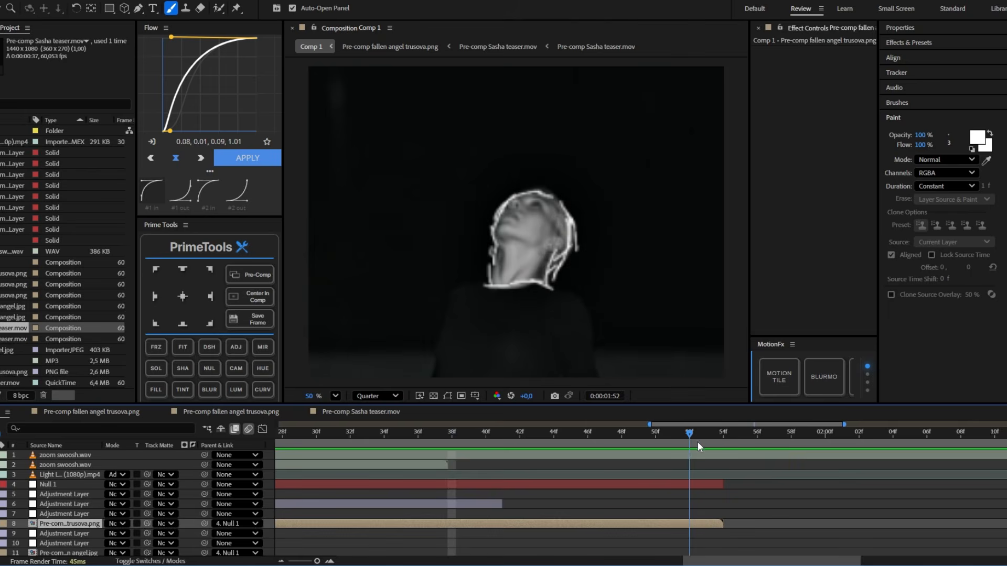
click(236, 347)
key(ctrl+shift+d)
click(684, 530)
key(Delete)
click(691, 523)
key(Page_Up)
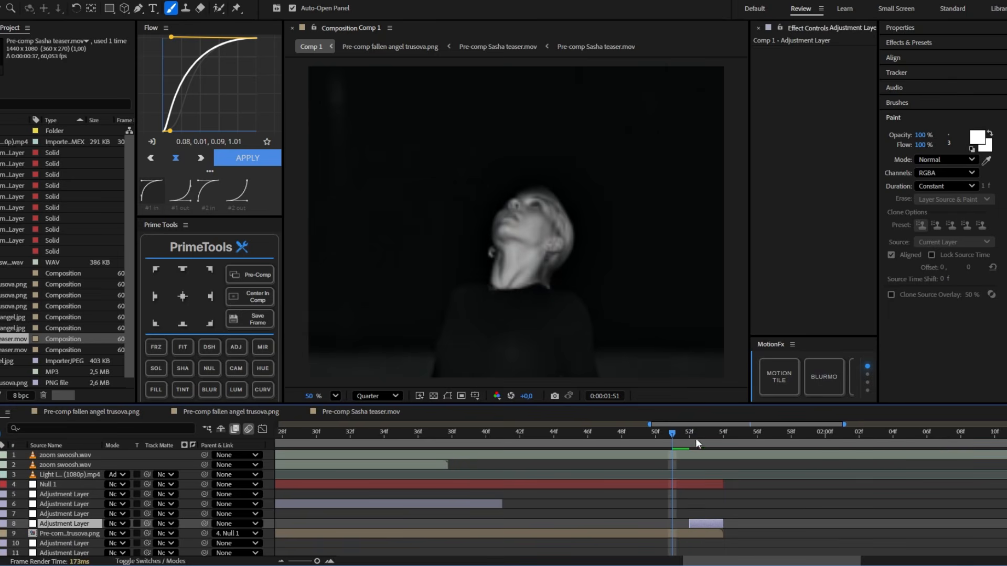
Step: Apply Offset to the new adjustment layer, start keyframing Shift Center To at 0:00:01:52, and reveal its keyframes
click(688, 439)
key(ctrl+space)
text(offs)
key(Return)
click(774, 61)
scroll(565, 523, up, 2)
key(u)
key(Page_Up)
drag(565, 523, 533, 528)
scroll(532, 527, down, 1)
key(ctrl+z)
key(ctrl+z)
Step: Keyframe a vertical change of the Offset effect's Shift Center To within the short adjustment layer
click(562, 441)
drag(859, 61, 862, 278)
click(591, 441)
click(150, 561)
Step: Preview Comp 1 from the start, and replay it from about frame 35 to check the transitions
scroll(156, 474, down, 5)
scroll(475, 504, down, 2)
key(Home)
key(space)
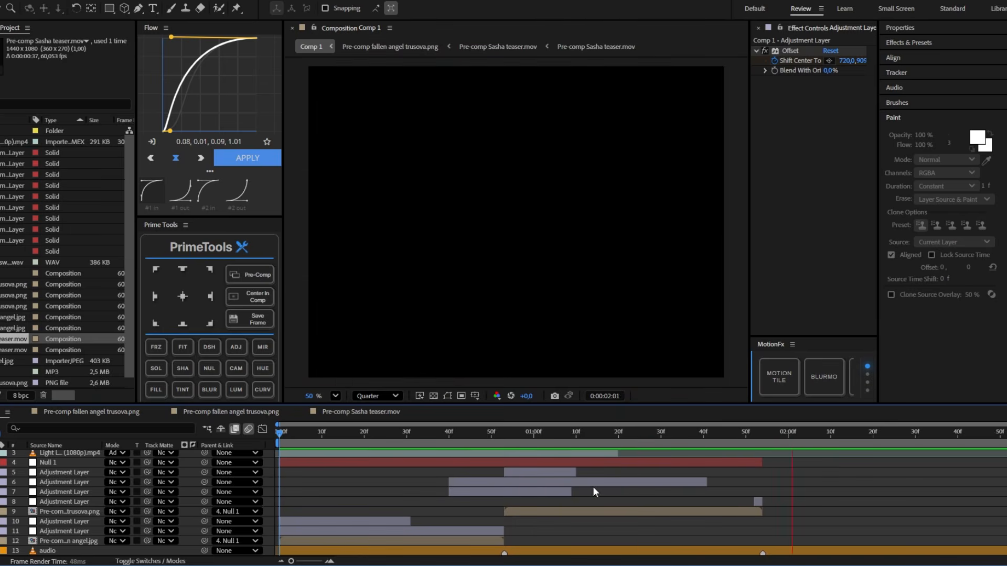
drag(549, 438, 427, 436)
key(space)
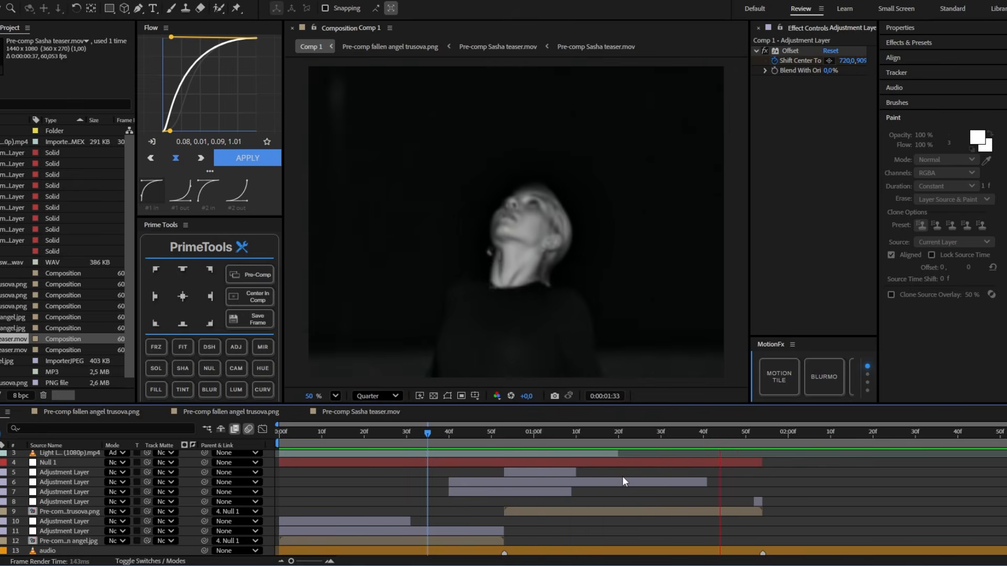